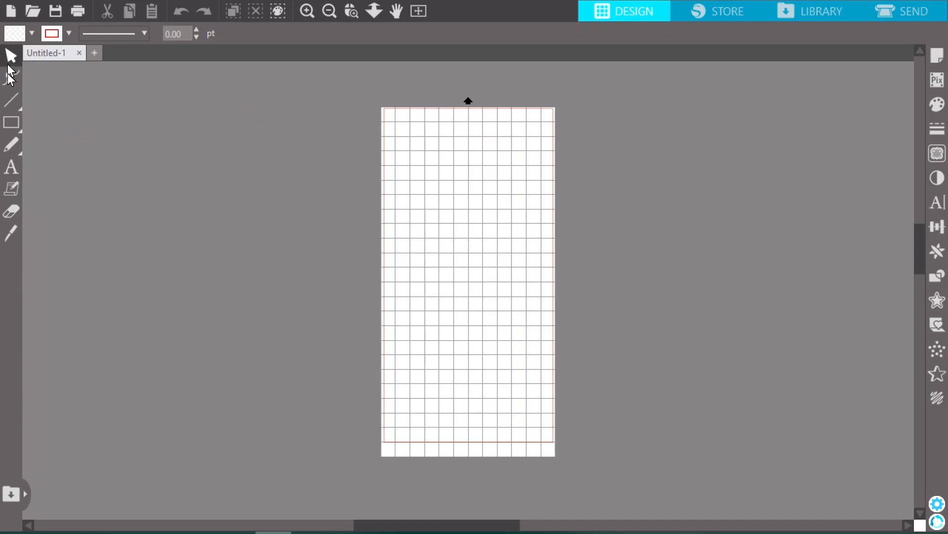
Add the text "RC GIRL" near the upper-left corner of the page and delete it
{"action": "left_click", "coordinate": [10, 167]}
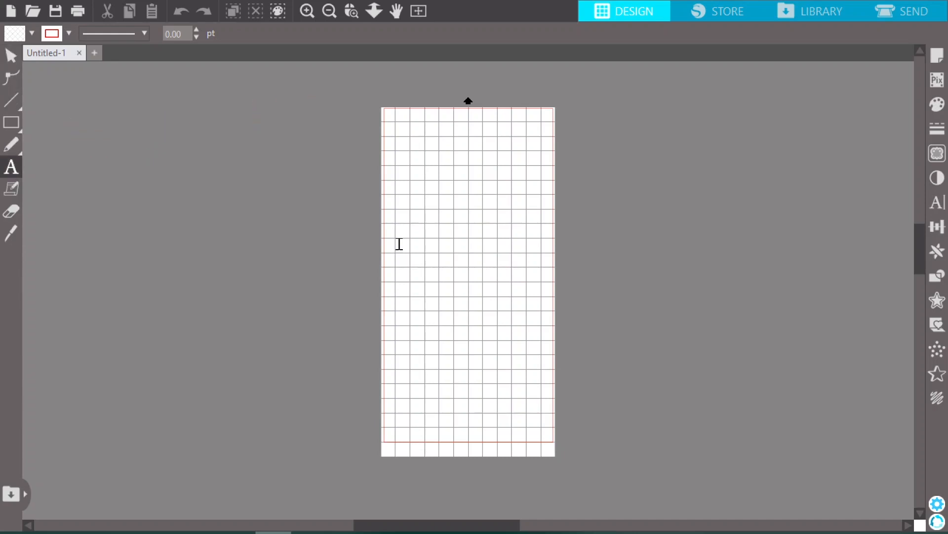
{"action": "left_click", "coordinate": [402, 131]}
{"action": "type", "text": "RC GIRL"}
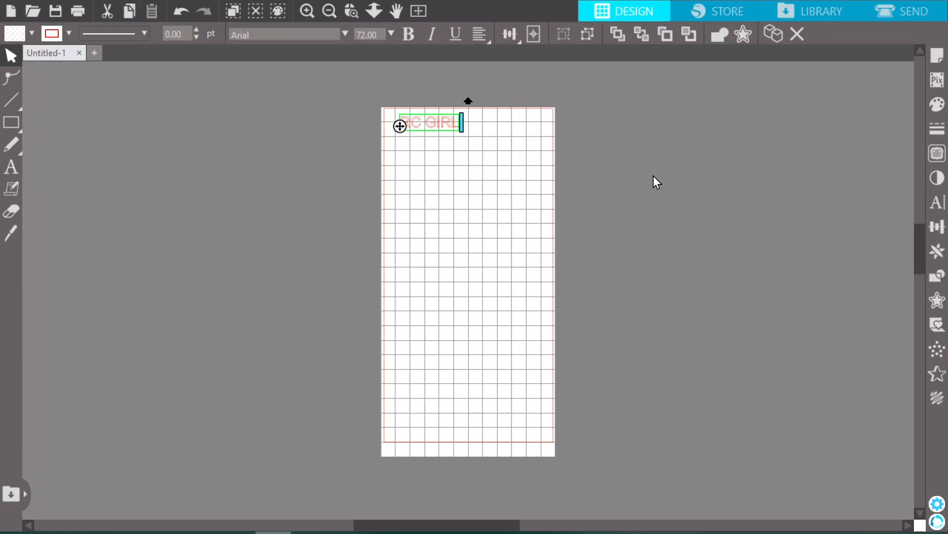
{"action": "left_click", "coordinate": [455, 122]}
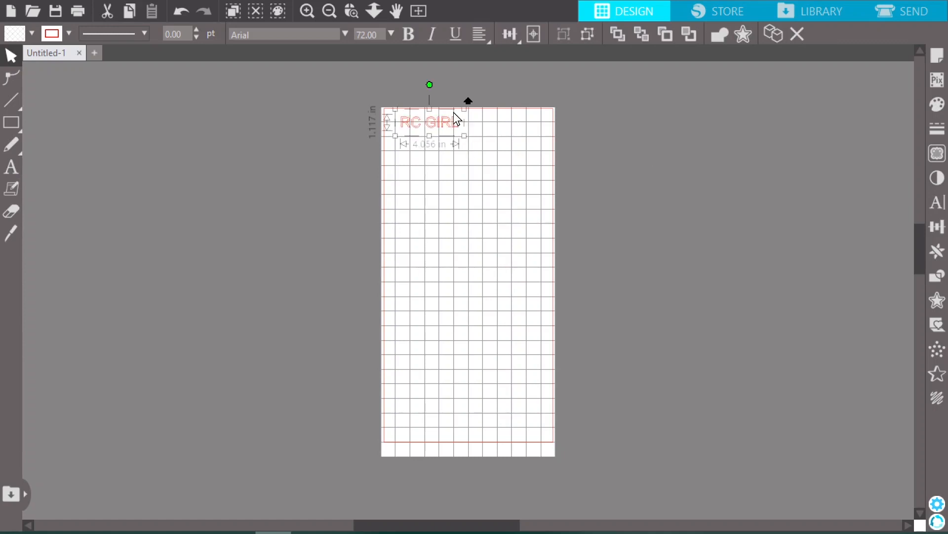
{"action": "key", "text": "Delete"}
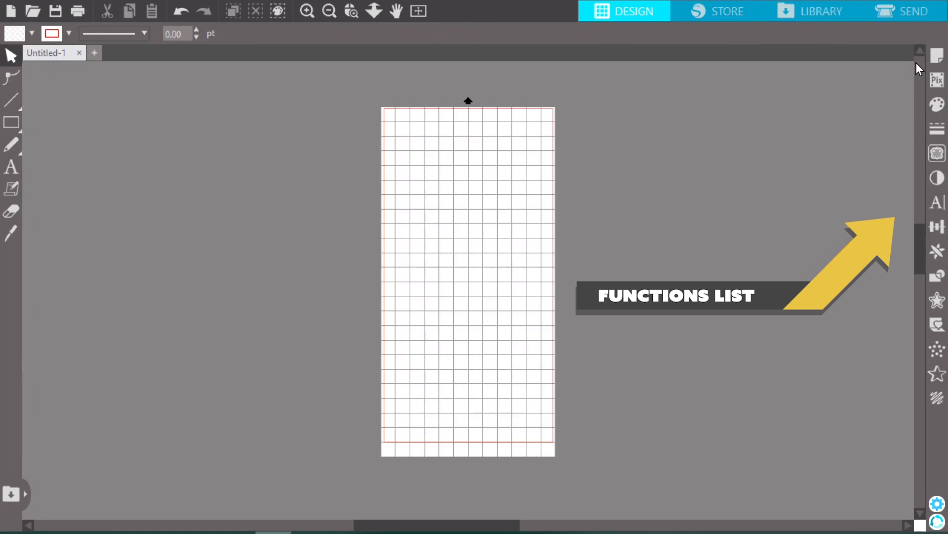
Configure the page for the Auto (Cameo 4) machine with cutting mat None, and review the media size choices
{"action": "left_click", "coordinate": [937, 55]}
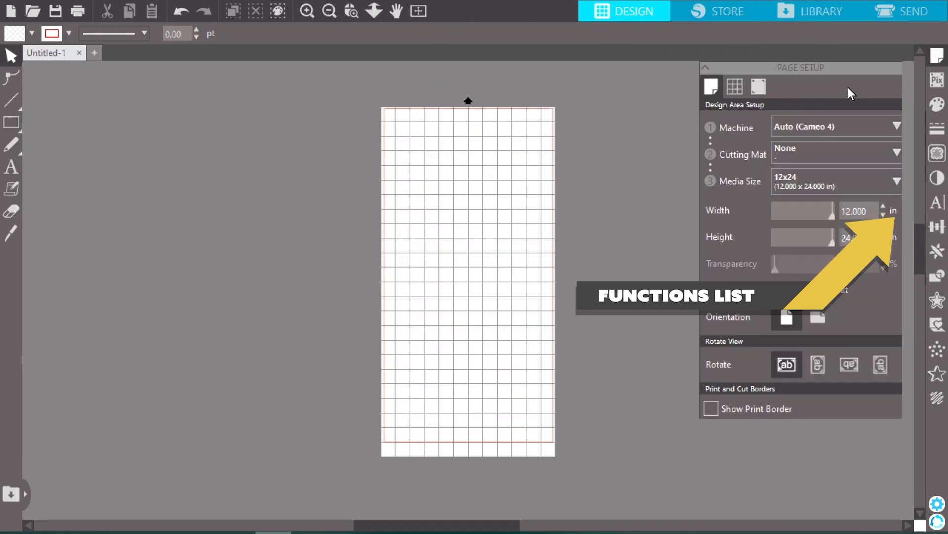
{"action": "left_click", "coordinate": [809, 123]}
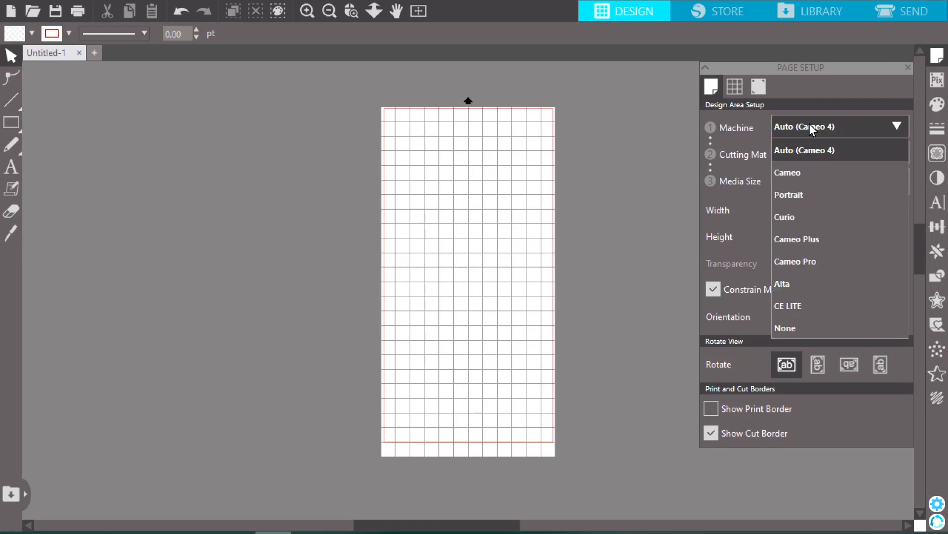
{"action": "left_click", "coordinate": [833, 149]}
{"action": "left_click", "coordinate": [834, 153]}
{"action": "left_click", "coordinate": [892, 176]}
{"action": "left_click", "coordinate": [892, 176]}
{"action": "left_click", "coordinate": [893, 150]}
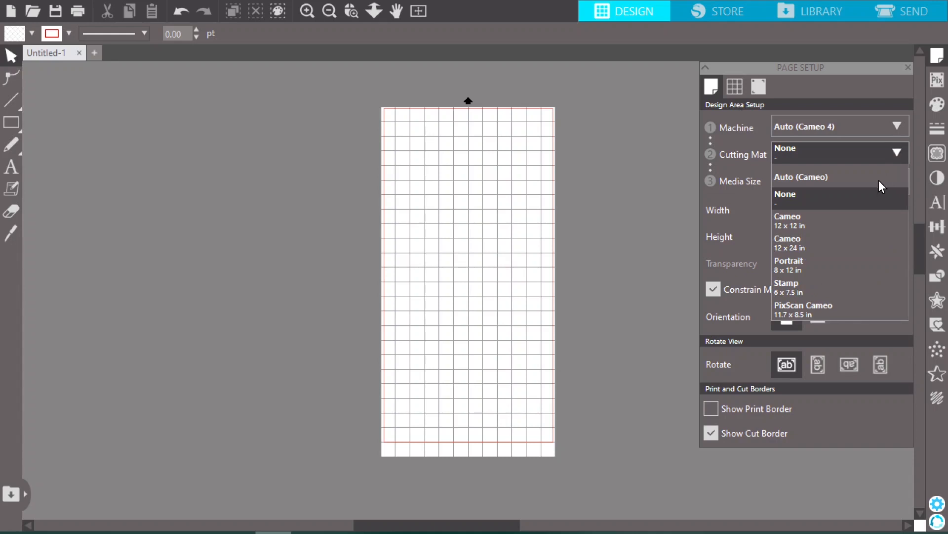
{"action": "left_click", "coordinate": [849, 202]}
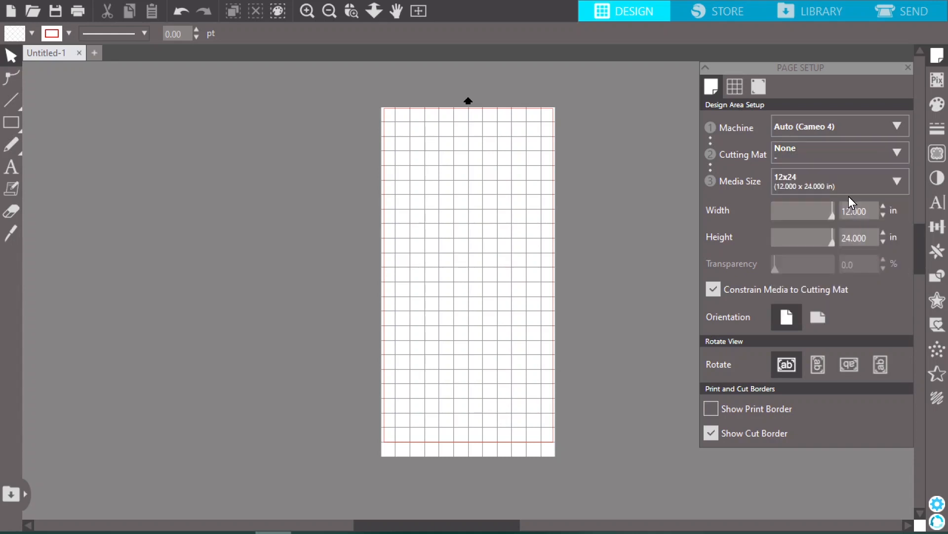
{"action": "left_click", "coordinate": [898, 181]}
{"action": "left_click", "coordinate": [900, 179]}
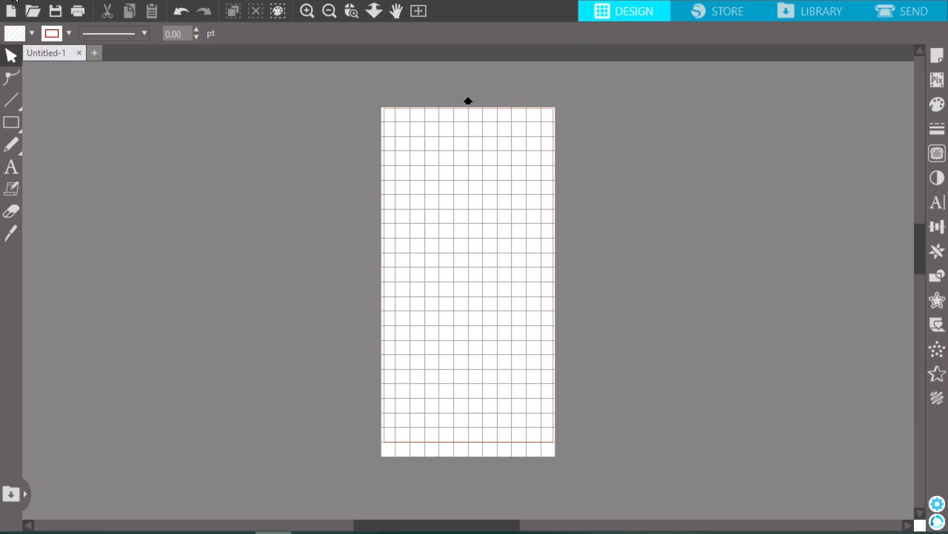
Open the existing Redcat Gen 8 tree design file
{"action": "left_click", "coordinate": [14, 3]}
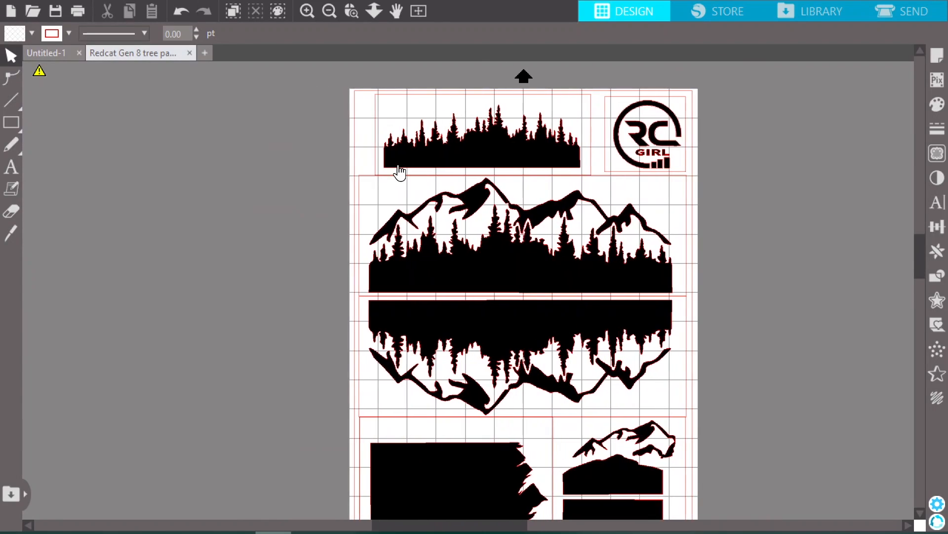
{"action": "scroll", "coordinate": [399, 171], "scroll_direction": "right", "scroll_amount": 10}
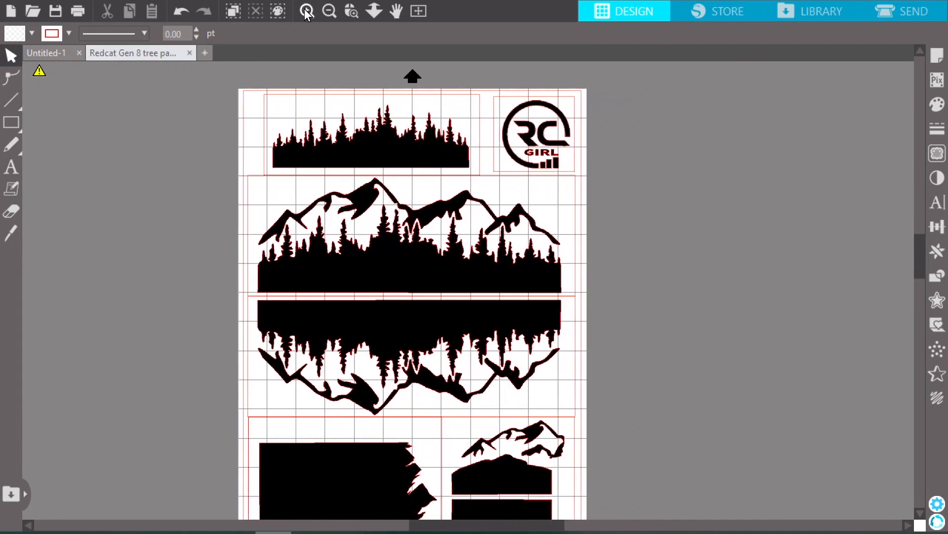
{"action": "left_click", "coordinate": [328, 10]}
{"action": "left_click", "coordinate": [307, 10]}
{"action": "left_click", "coordinate": [307, 11]}
{"action": "scroll", "coordinate": [322, 123], "scroll_direction": "up", "scroll_amount": 5}
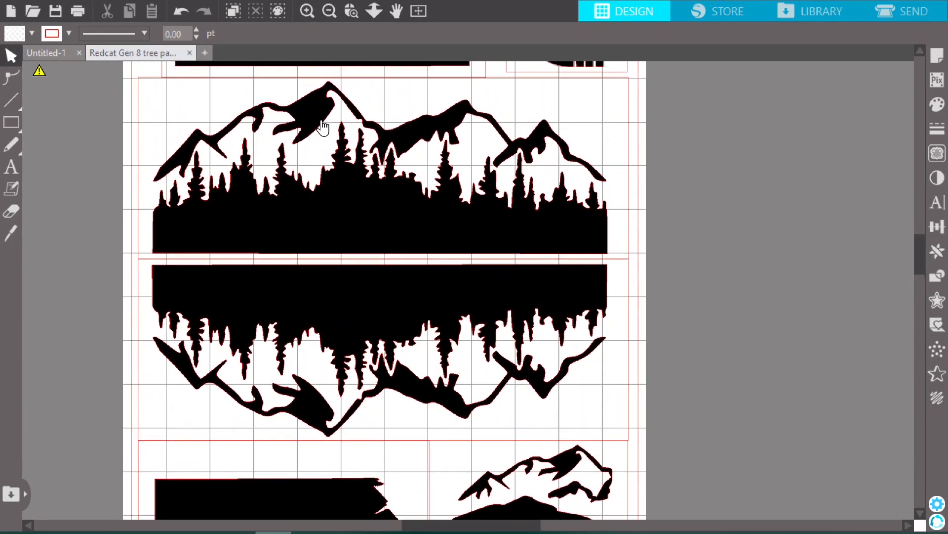
{"action": "scroll", "coordinate": [322, 124], "scroll_direction": "up", "scroll_amount": 2}
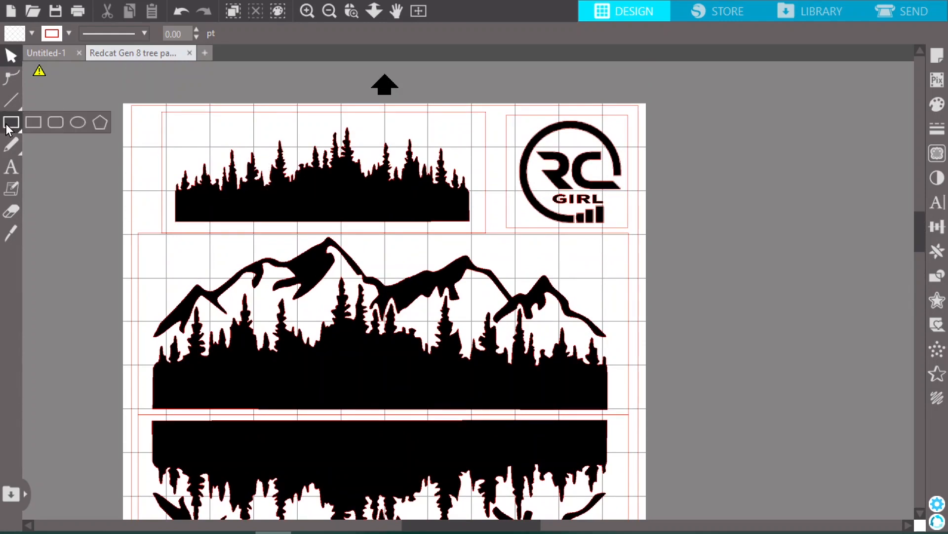
Draw a rectangle about 7.44 by 2.77 in around the tree line at the top of the page
{"action": "left_click", "coordinate": [32, 125]}
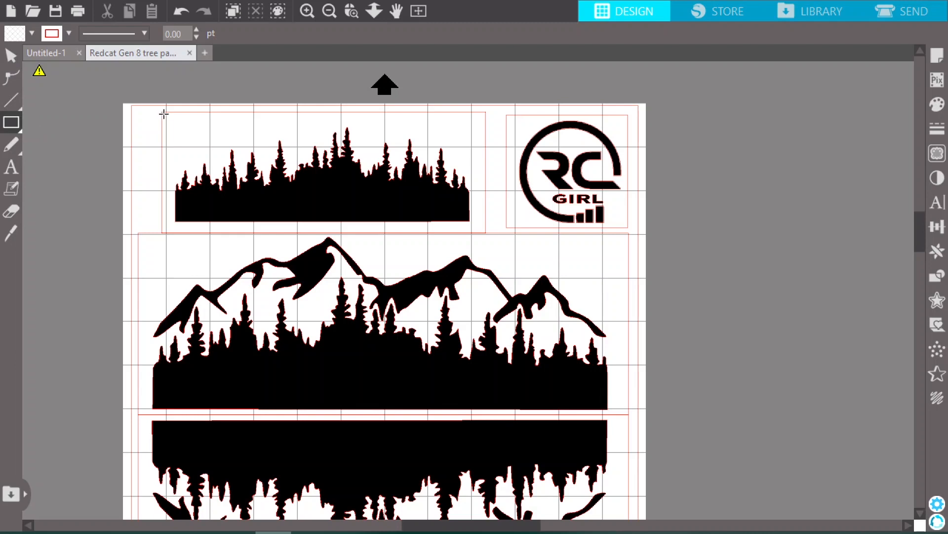
{"action": "left_click_drag", "start_coordinate": [162, 112], "coordinate": [486, 233]}
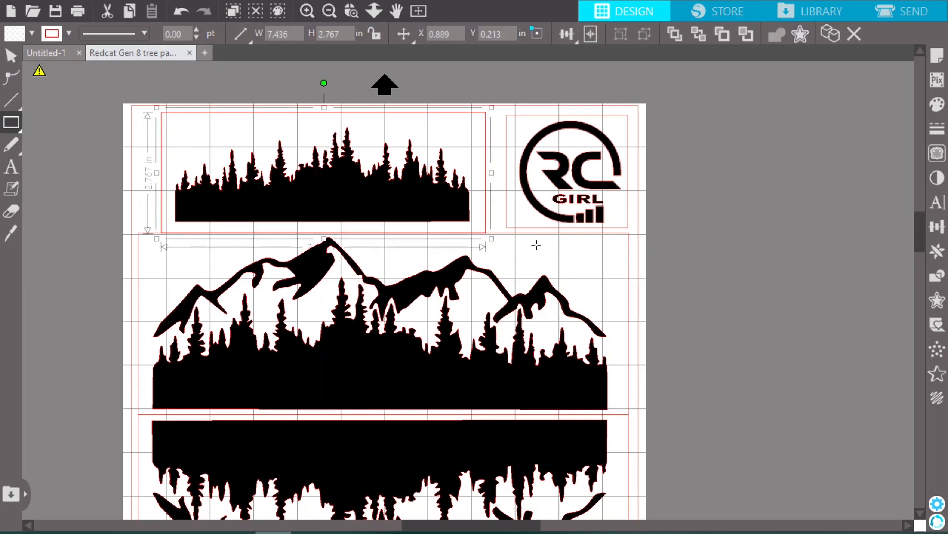
{"action": "left_click", "coordinate": [537, 244]}
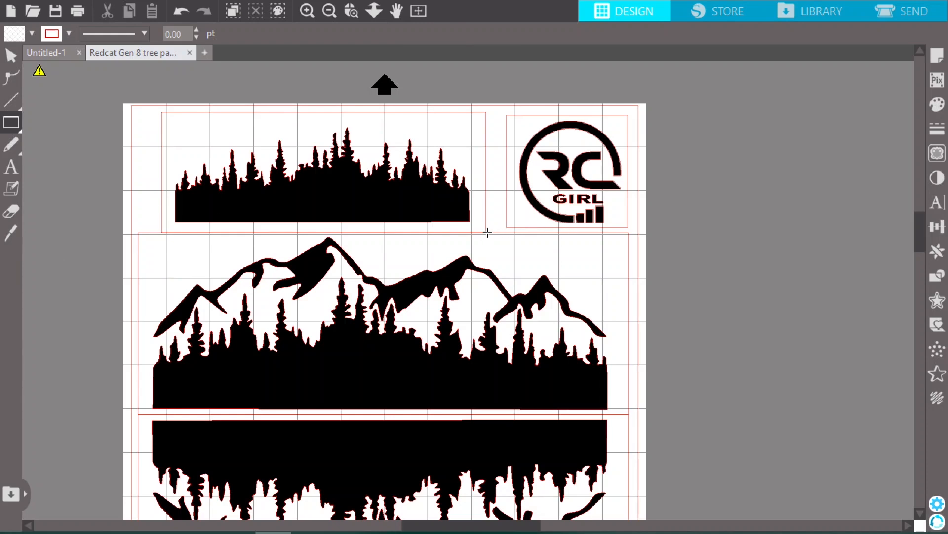
{"action": "scroll", "coordinate": [469, 64], "scroll_direction": "down", "scroll_amount": 2}
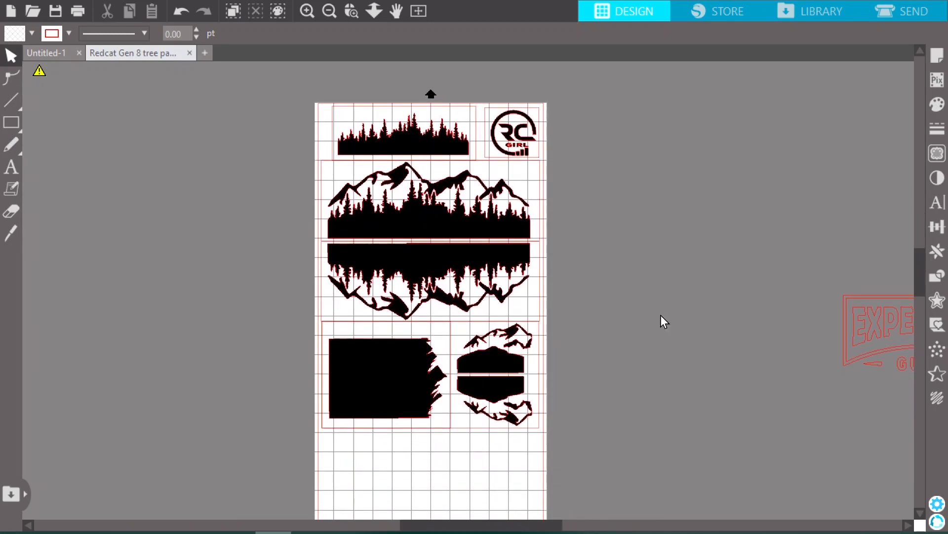
{"action": "left_click", "coordinate": [406, 267]}
{"action": "left_click_drag", "start_coordinate": [430, 352], "coordinate": [429, 420]}
{"action": "left_click", "coordinate": [633, 229]}
Create a new blank document and merge the Turtle Laboratories grille image into it
{"action": "left_click", "coordinate": [205, 53]}
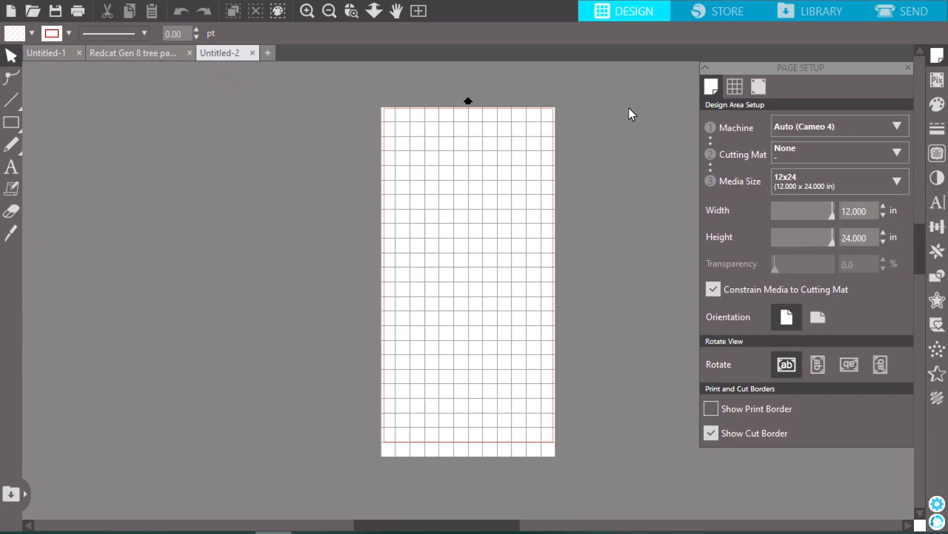
{"action": "left_click", "coordinate": [12, 1]}
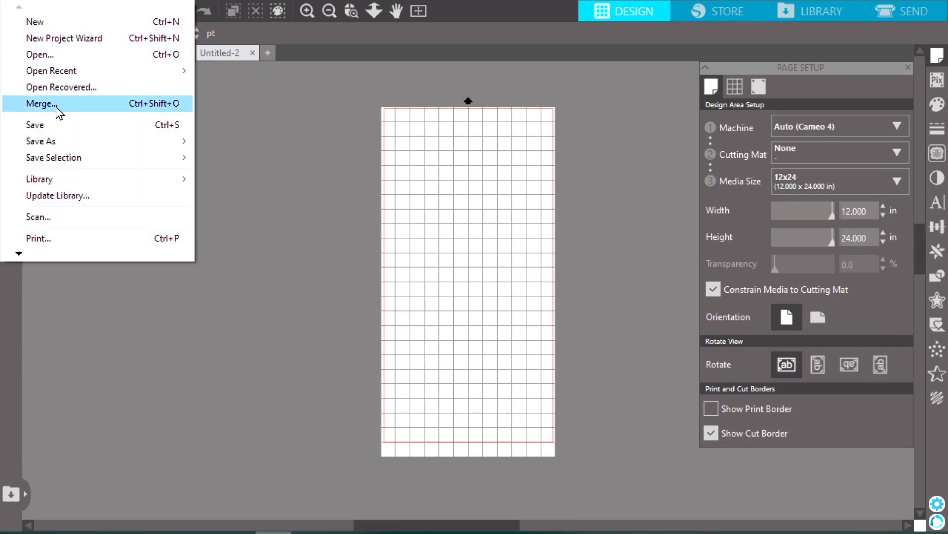
{"action": "left_click", "coordinate": [37, 104]}
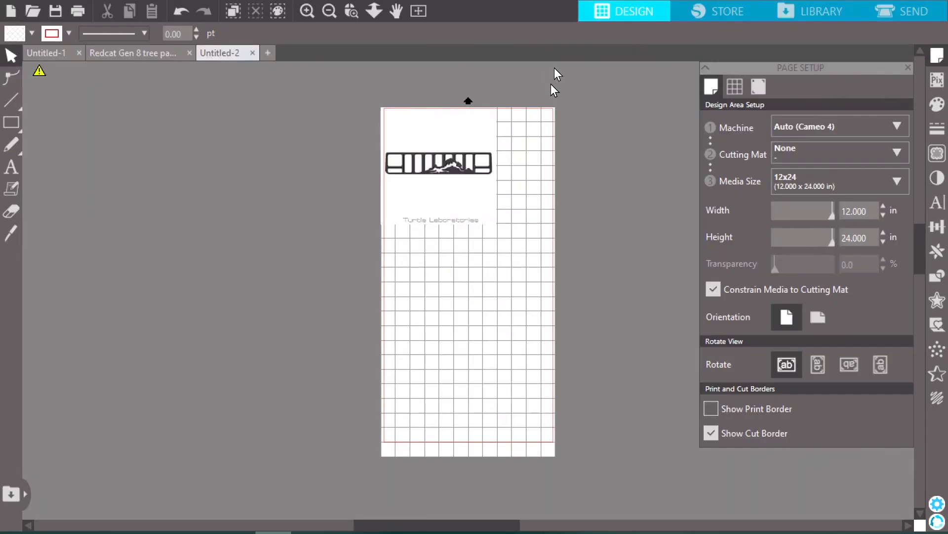
Move the grille image off the page to its left side and enlarge it to about 12.8 by 13.1 in
{"action": "left_click", "coordinate": [451, 138]}
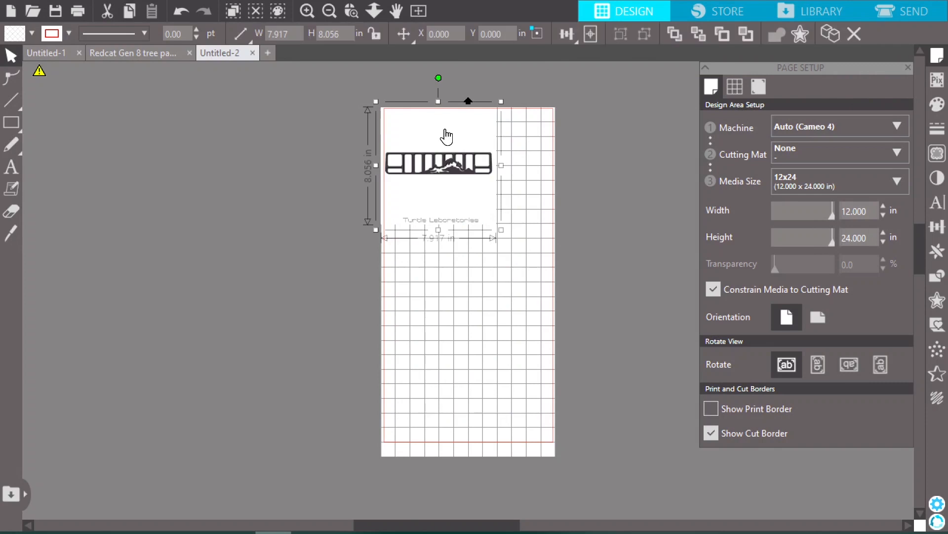
{"action": "left_click_drag", "start_coordinate": [444, 138], "coordinate": [235, 149]}
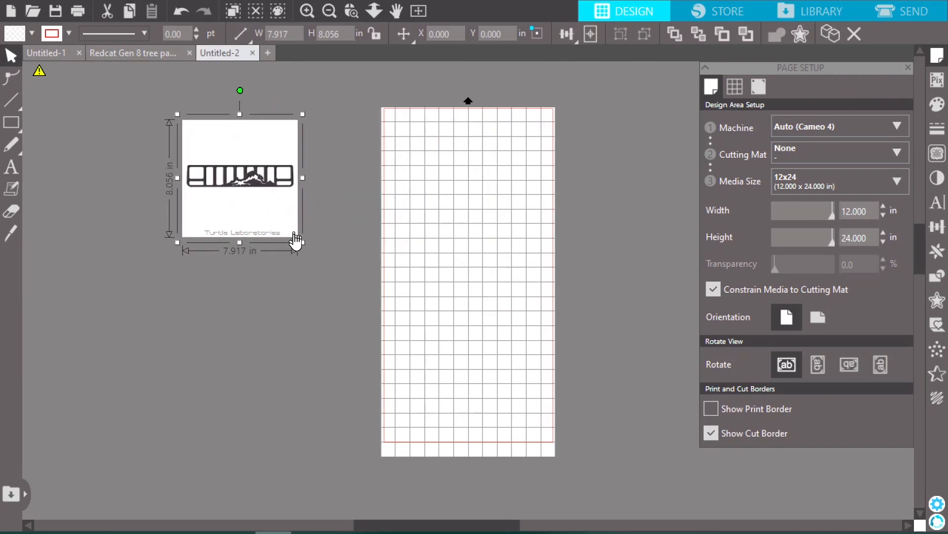
{"action": "left_click_drag", "start_coordinate": [304, 240], "coordinate": [375, 315]}
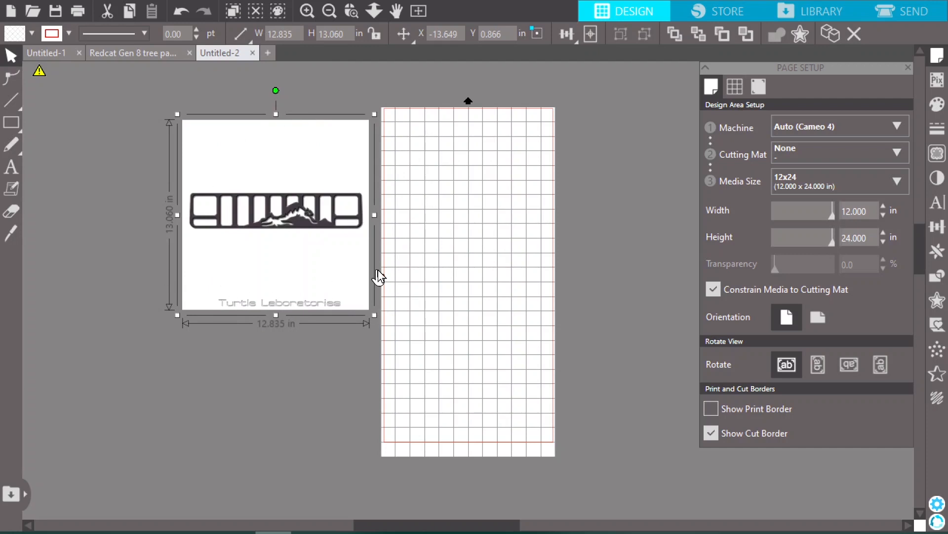
Define a trace area of about 12.3 by 3.6 in enclosing the whole grille in the image
{"action": "left_click", "coordinate": [307, 11]}
{"action": "left_click", "coordinate": [307, 11]}
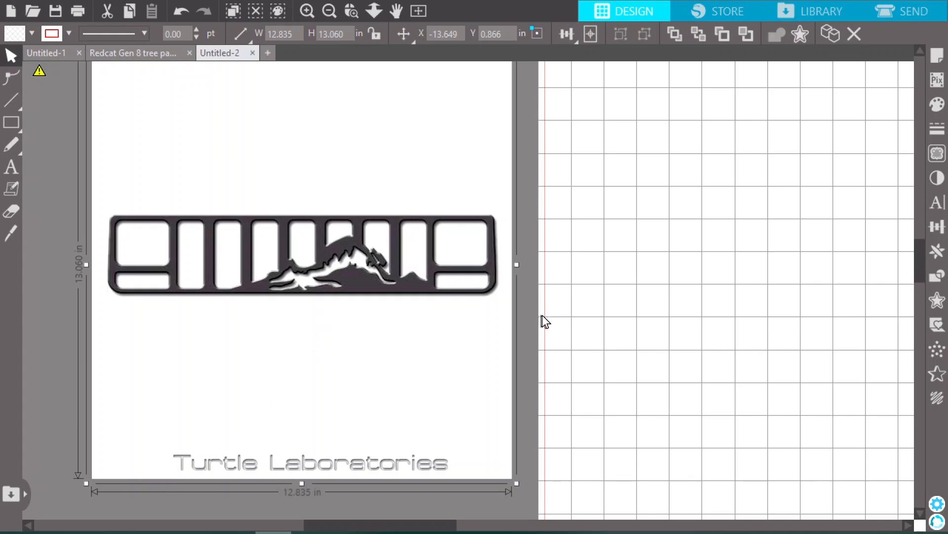
{"action": "left_click", "coordinate": [940, 153]}
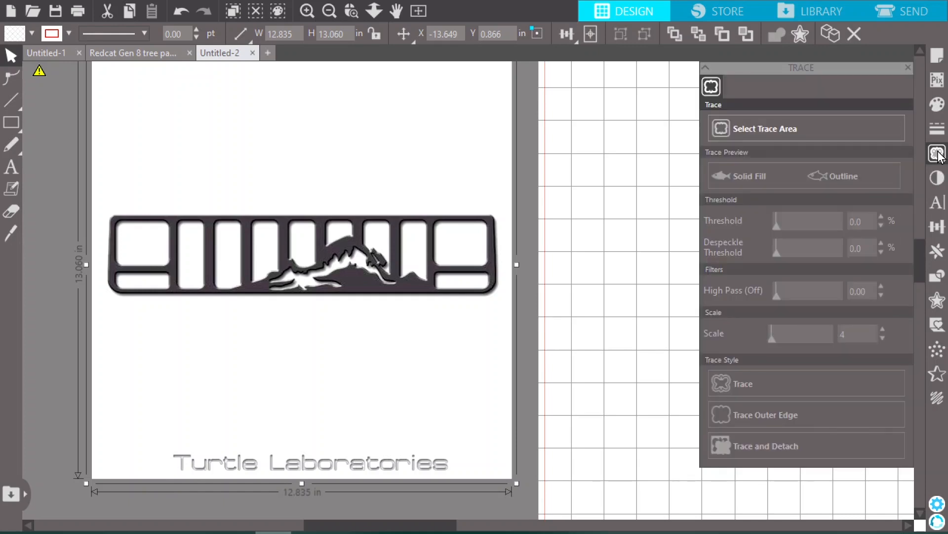
{"action": "left_click", "coordinate": [742, 131]}
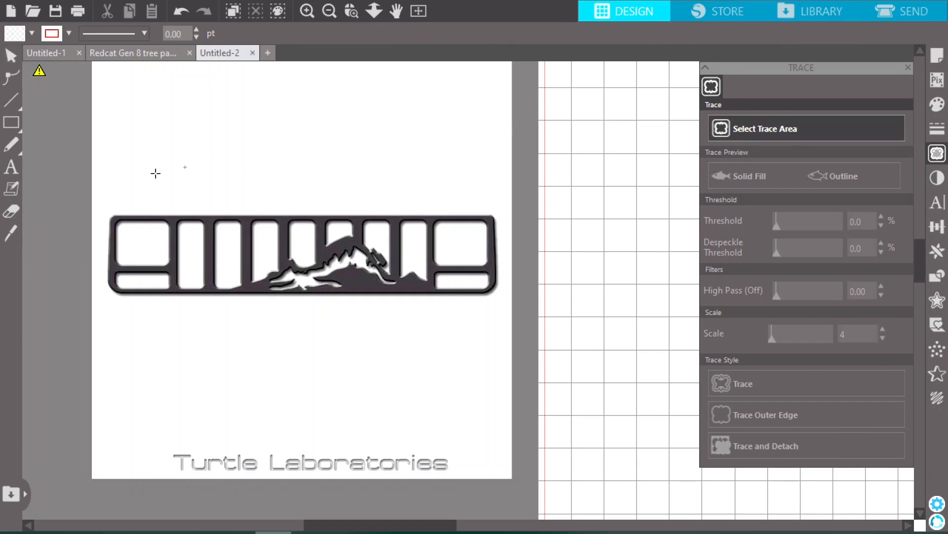
{"action": "mouse_move", "coordinate": [102, 195]}
{"action": "left_mouse_down"}
{"action": "mouse_move", "coordinate": [142, 313]}
{"action": "mouse_move", "coordinate": [309, 323]}
{"action": "mouse_move", "coordinate": [436, 312]}
{"action": "left_mouse_up"}
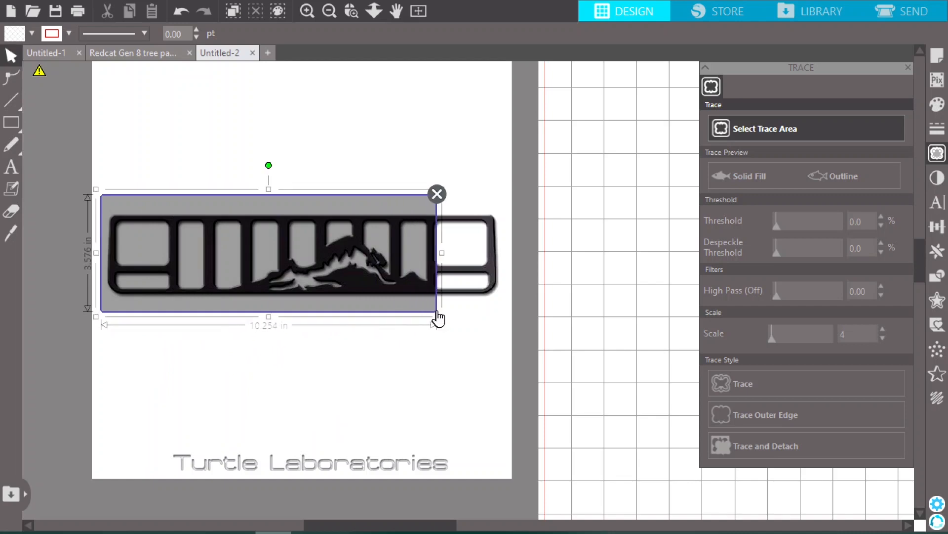
{"action": "left_click_drag", "start_coordinate": [443, 254], "coordinate": [509, 254]}
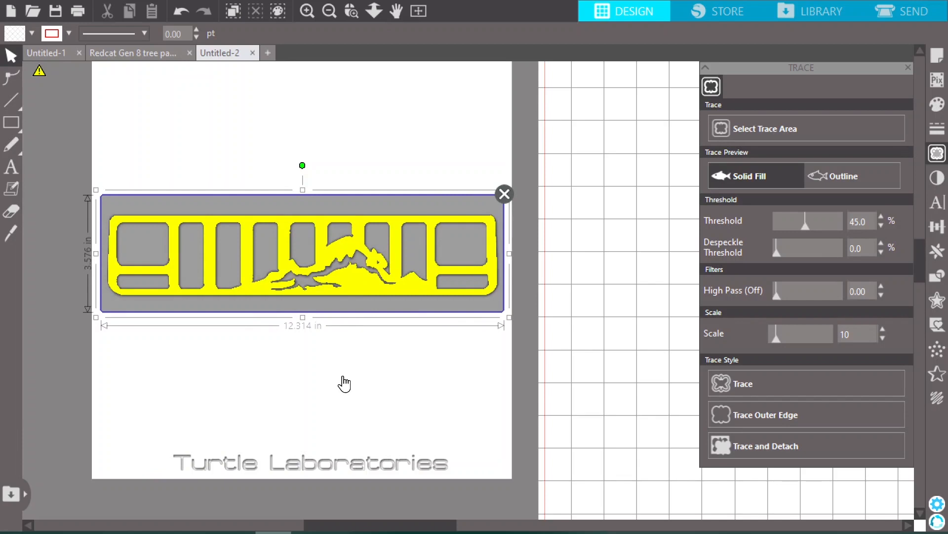
Lower the trace threshold to 40% and trace the entire grille
{"action": "left_click", "coordinate": [306, 11]}
{"action": "scroll", "coordinate": [314, 247], "scroll_direction": "left", "scroll_amount": 1}
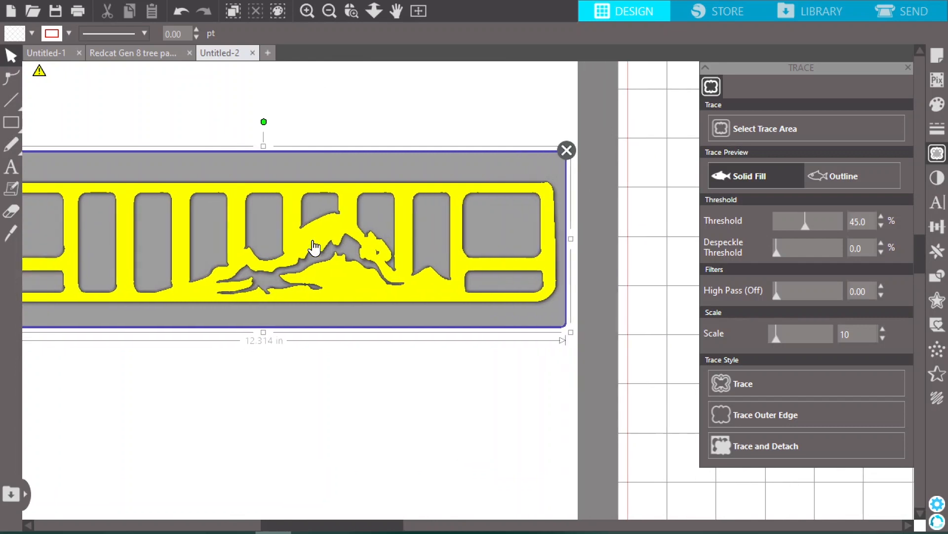
{"action": "scroll", "coordinate": [314, 247], "scroll_direction": "left", "scroll_amount": 3}
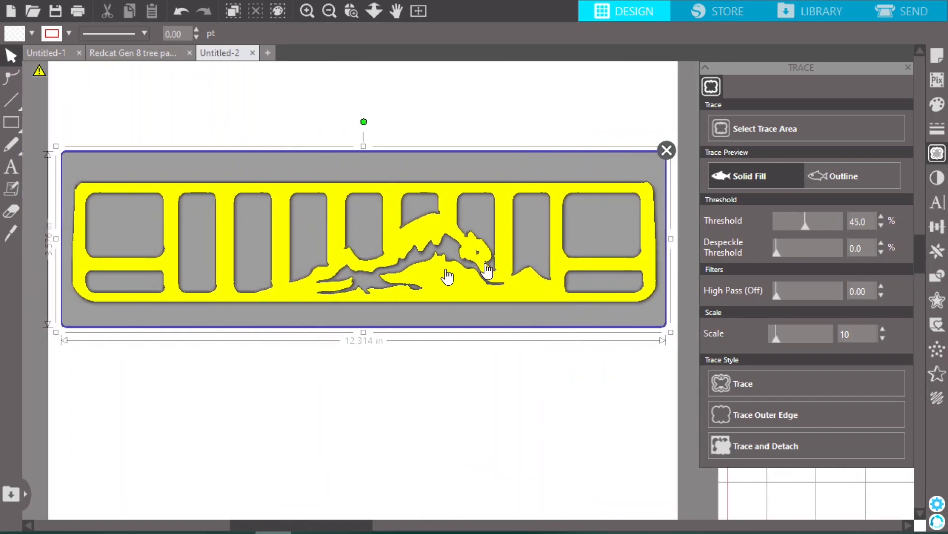
{"action": "mouse_move", "coordinate": [805, 225]}
{"action": "left_mouse_down"}
{"action": "mouse_move", "coordinate": [820, 227]}
{"action": "mouse_move", "coordinate": [765, 230]}
{"action": "mouse_move", "coordinate": [799, 223]}
{"action": "left_mouse_up"}
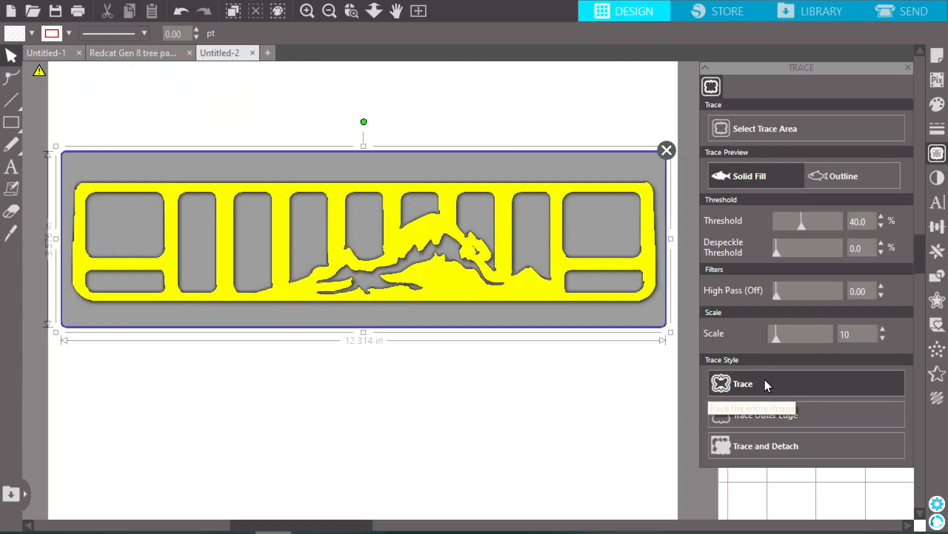
{"action": "left_click", "coordinate": [733, 383]}
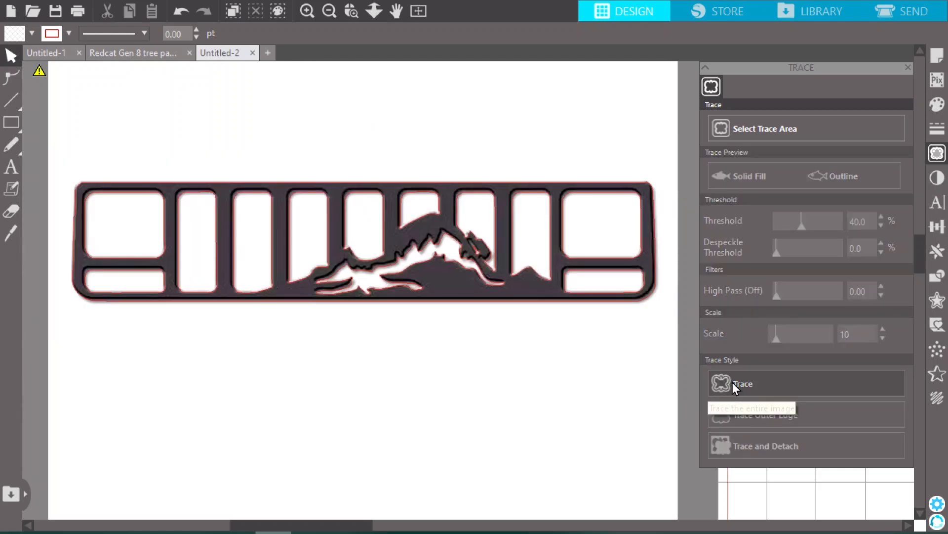
Move the original grille image to the left, clear of its traced outline
{"action": "left_click", "coordinate": [329, 11]}
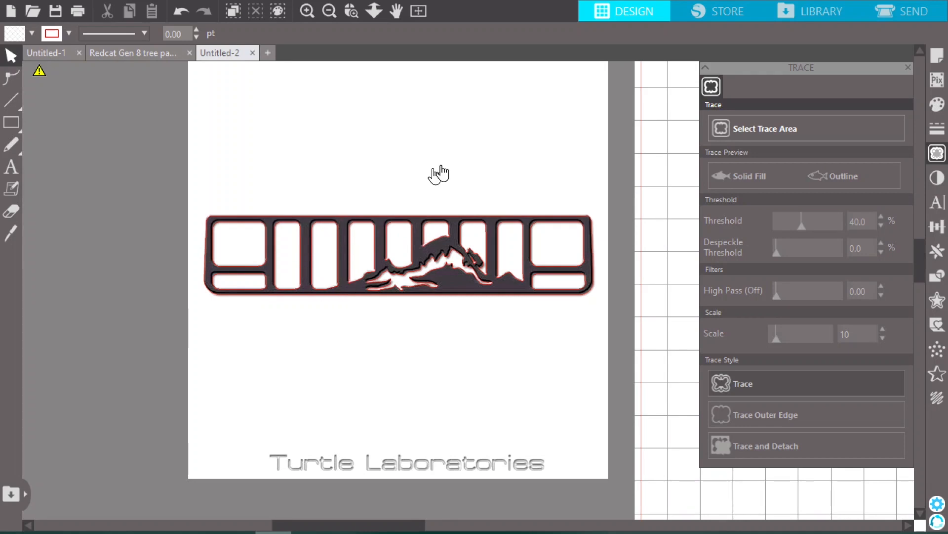
{"action": "mouse_move", "coordinate": [559, 188]}
{"action": "left_mouse_down"}
{"action": "mouse_move", "coordinate": [248, 194]}
{"action": "mouse_move", "coordinate": [108, 176]}
{"action": "left_mouse_up"}
Fill the traced grille outline with the recently used dark brown color
{"action": "left_click", "coordinate": [269, 217]}
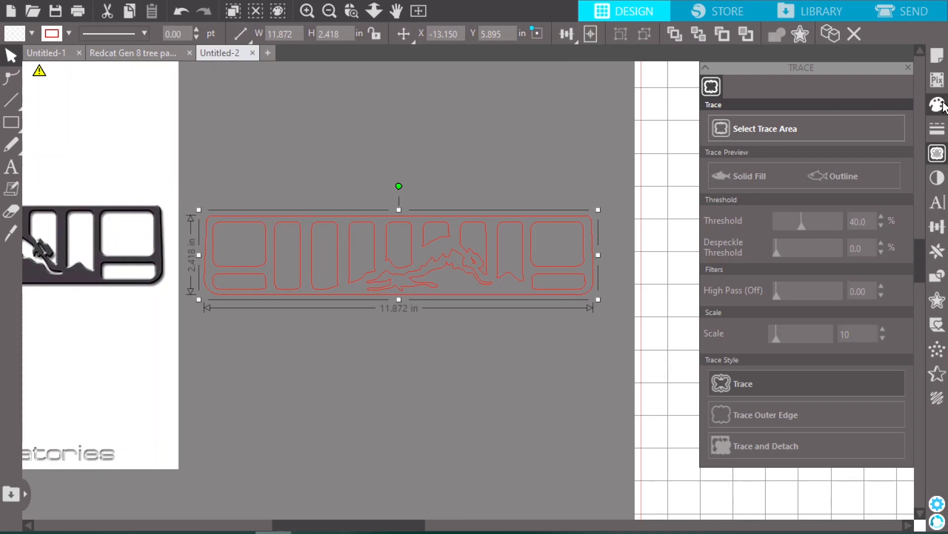
{"action": "left_click", "coordinate": [907, 71]}
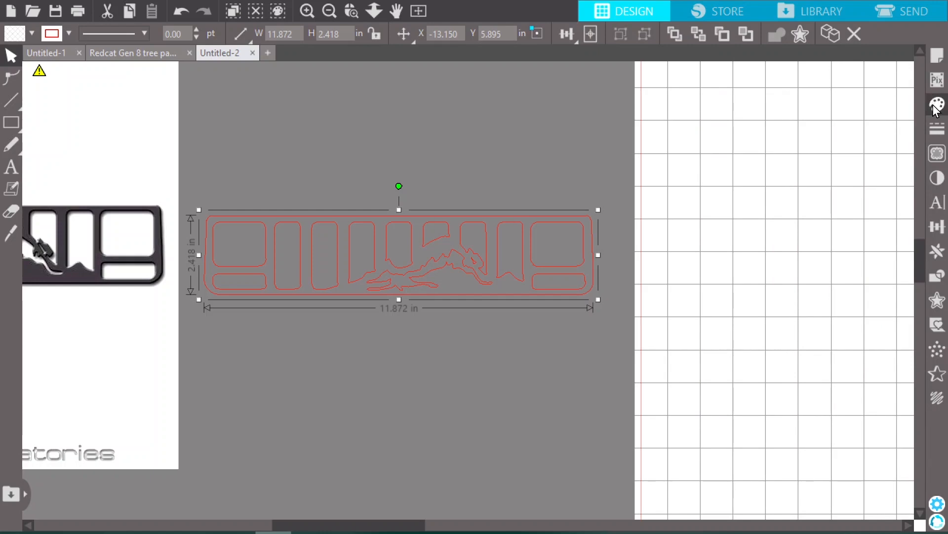
{"action": "left_click", "coordinate": [938, 107]}
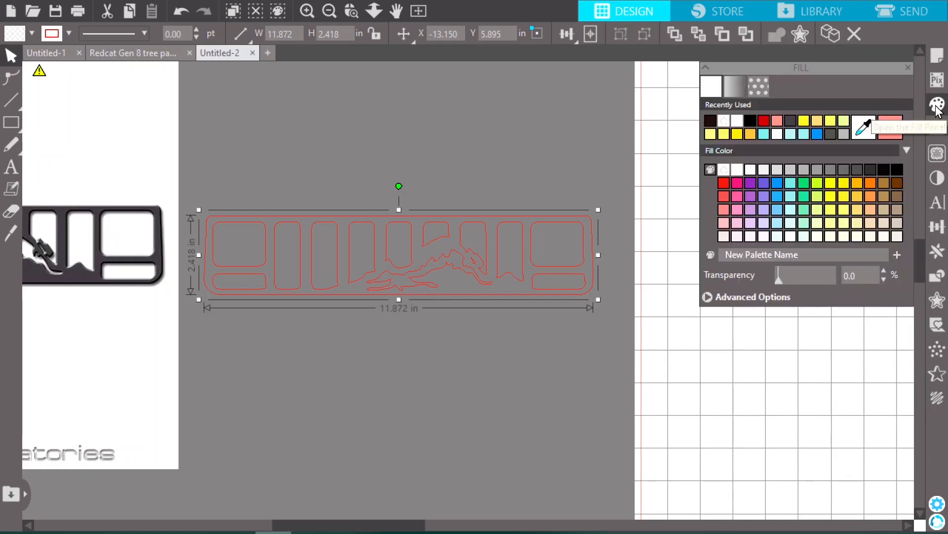
{"action": "left_click", "coordinate": [710, 121]}
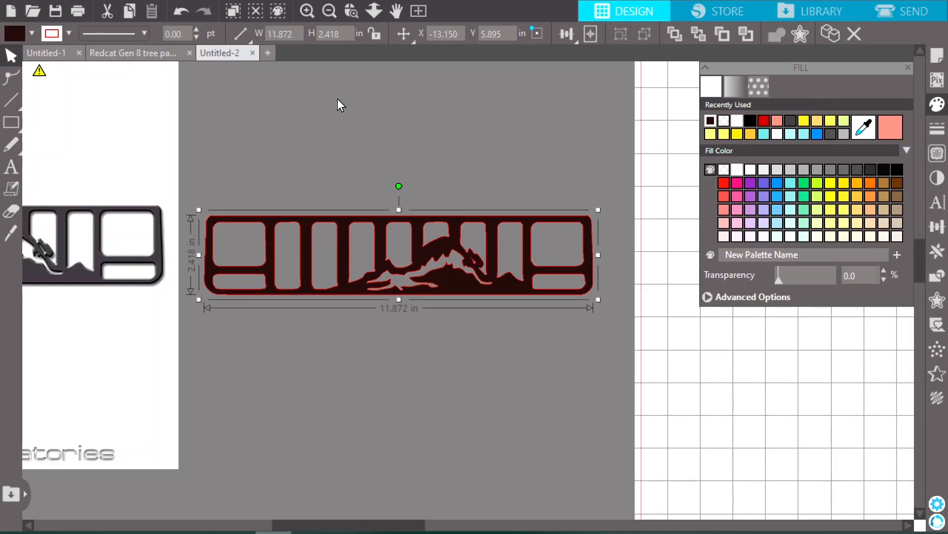
{"action": "left_click", "coordinate": [231, 40]}
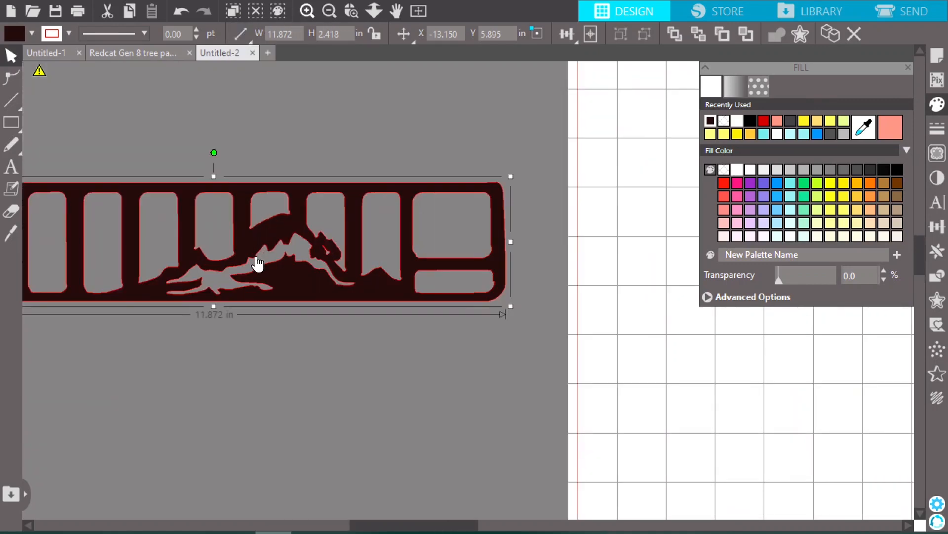
Move the filled grille about 2 in closer to the page and simplify its outline points
{"action": "left_click_drag", "start_coordinate": [295, 260], "coordinate": [369, 256]}
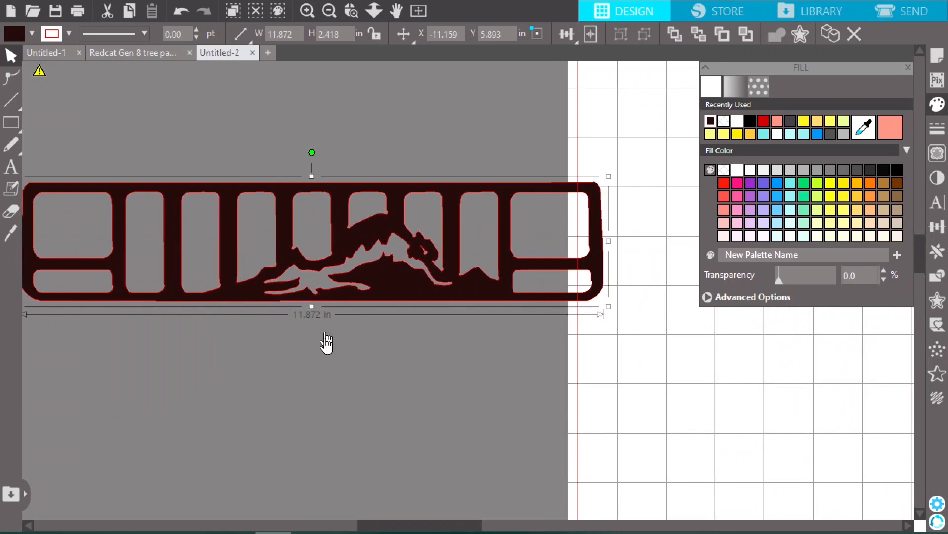
{"action": "left_click_drag", "start_coordinate": [460, 526], "coordinate": [448, 527]}
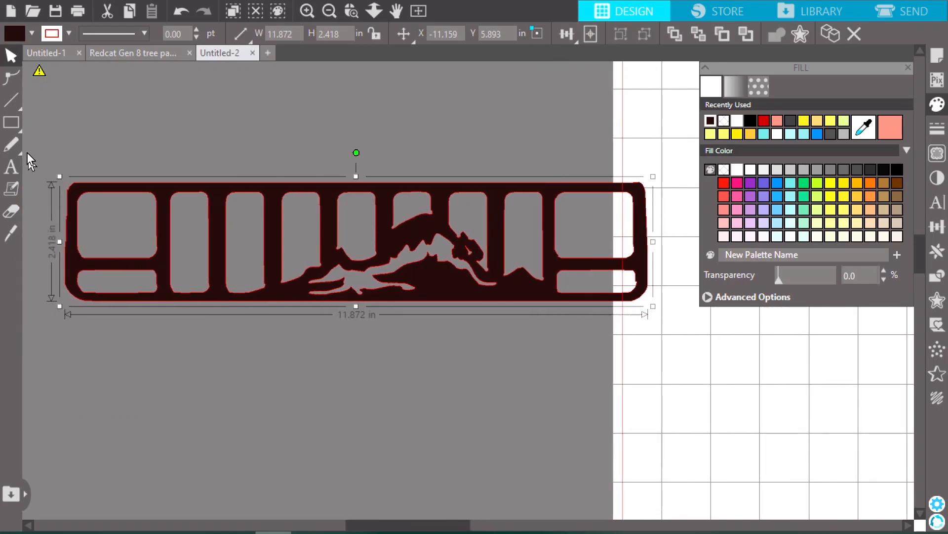
{"action": "left_click", "coordinate": [11, 77]}
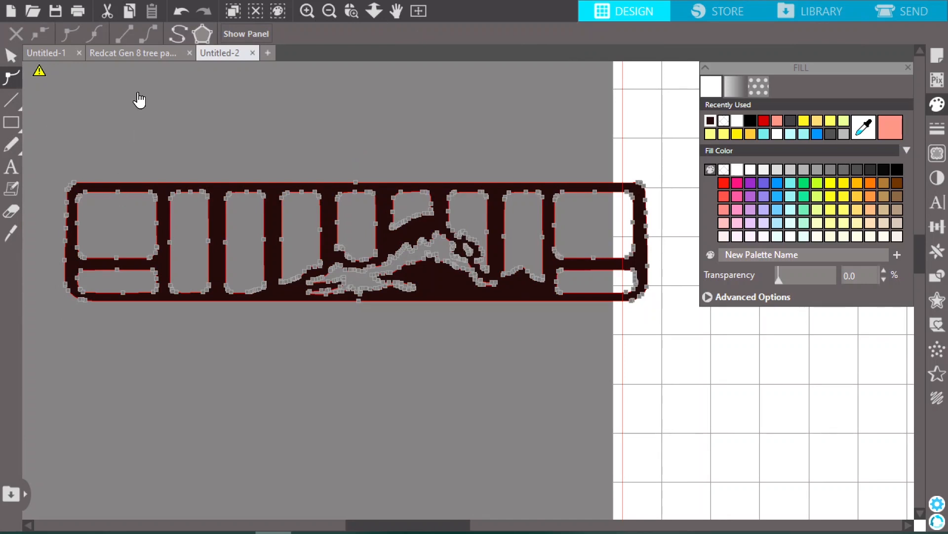
{"action": "left_click", "coordinate": [178, 34]}
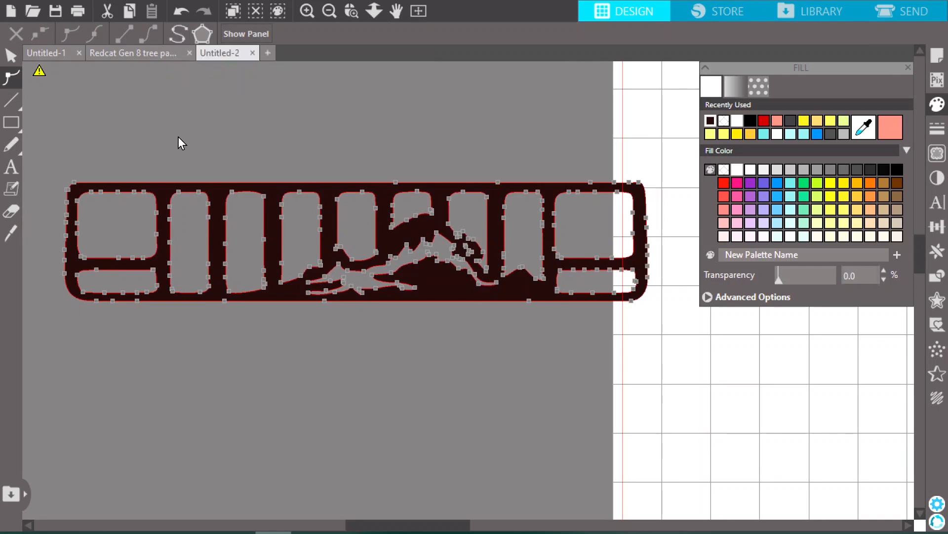
Delete a point on the top edge of the upper-left opening and points along the left side of the adjacent slot
{"action": "left_click", "coordinate": [119, 192]}
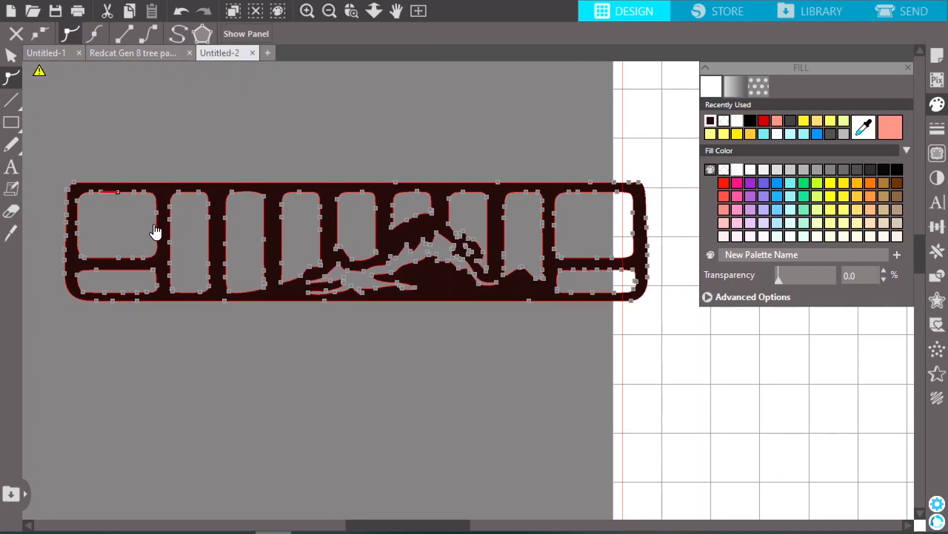
{"action": "key", "text": "Delete"}
{"action": "key", "text": "Delete"}
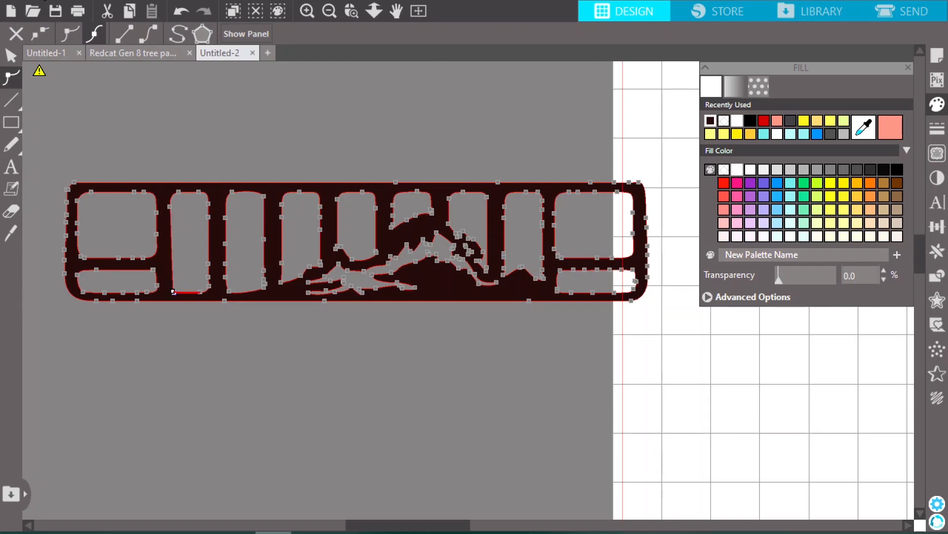
Undo the last point deletions on the slot beside the upper-left opening and finish point editing
{"action": "left_click", "coordinate": [43, 0]}
{"action": "left_click", "coordinate": [43, 9]}
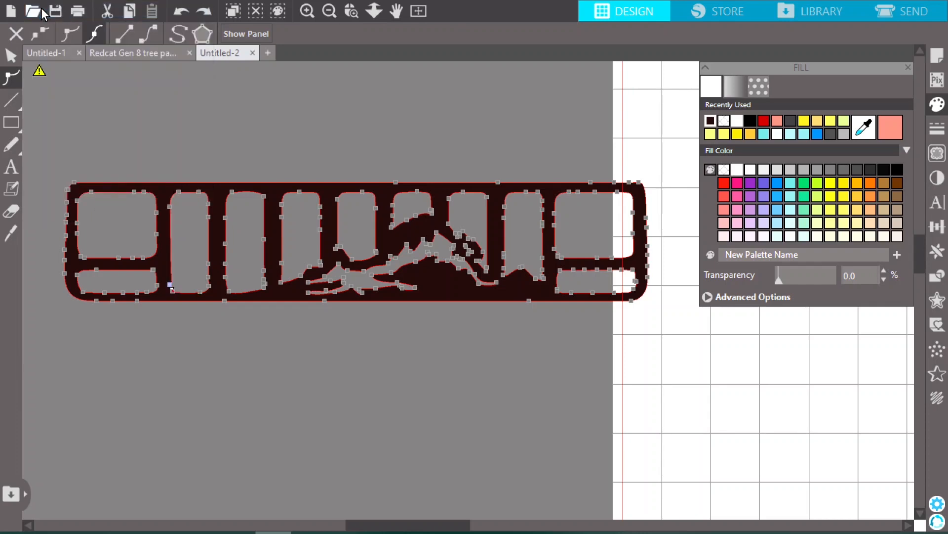
{"action": "left_click", "coordinate": [43, 1]}
{"action": "left_click", "coordinate": [45, 8]}
{"action": "left_click", "coordinate": [11, 55]}
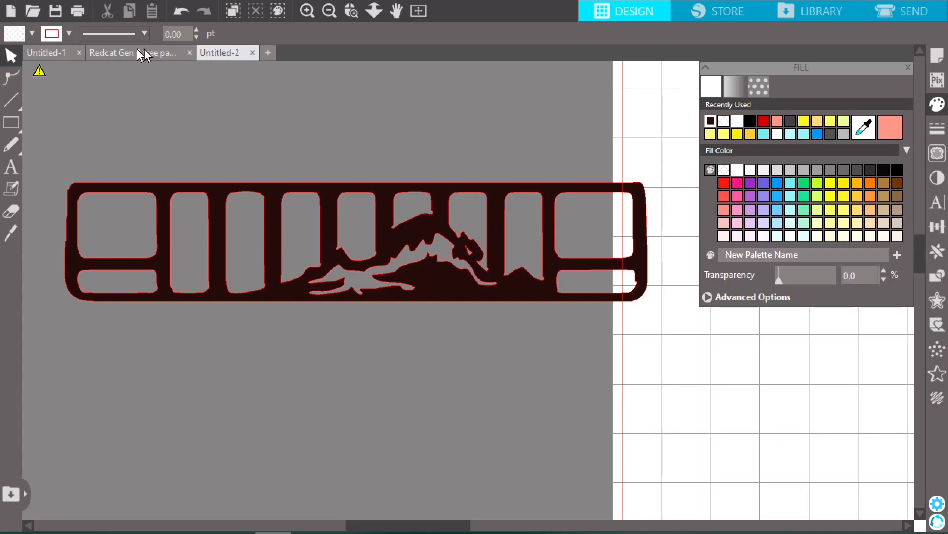
Move the filled grille onto the upper part of the cutting page
{"action": "left_click", "coordinate": [330, 11]}
{"action": "left_click", "coordinate": [330, 11]}
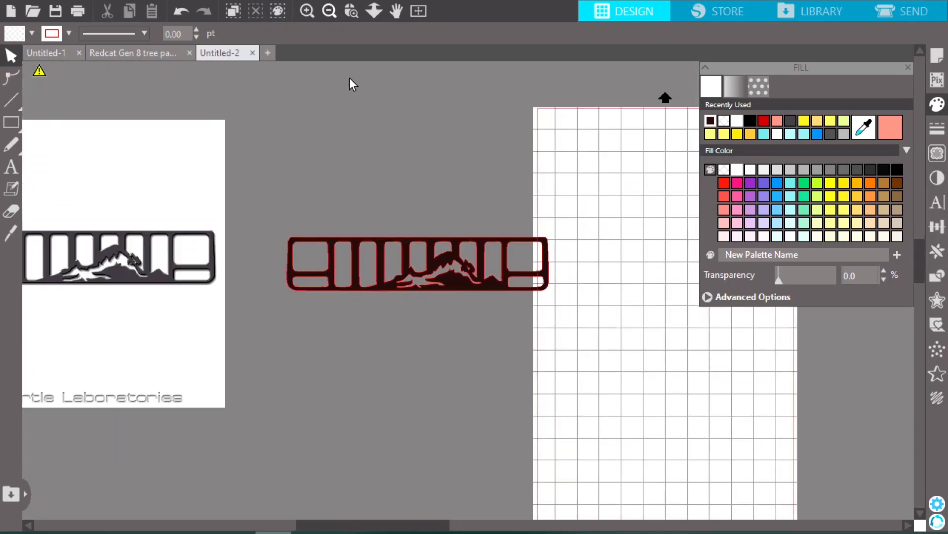
{"action": "left_click_drag", "start_coordinate": [368, 250], "coordinate": [622, 118]}
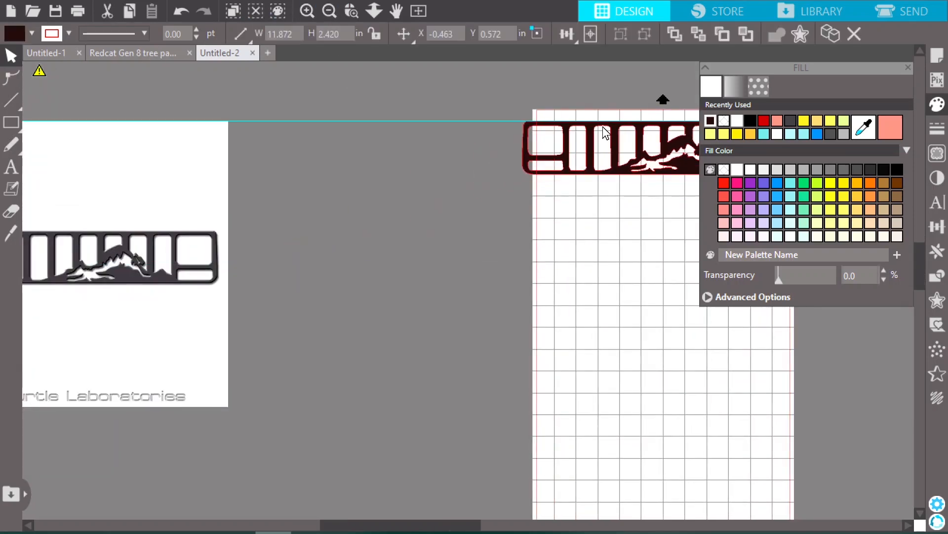
{"action": "left_click_drag", "start_coordinate": [447, 527], "coordinate": [553, 527]}
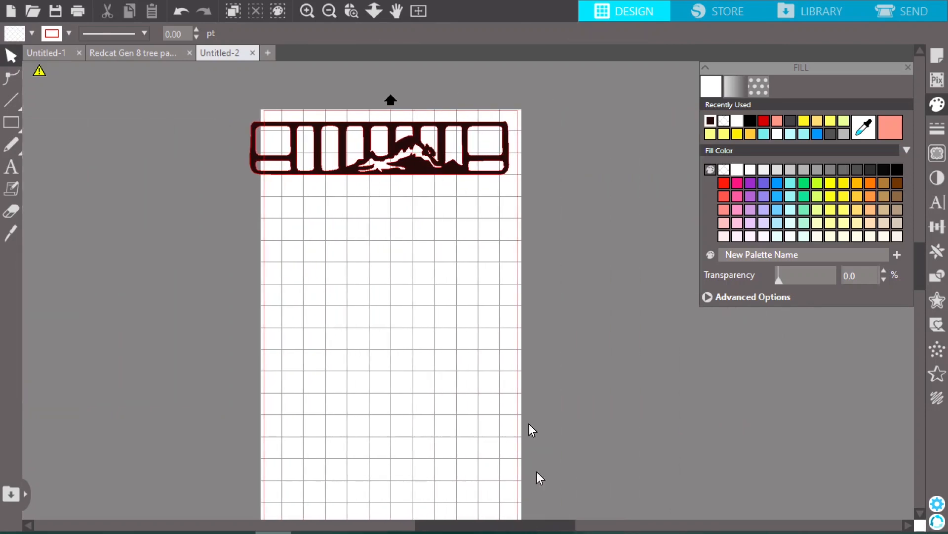
{"action": "left_click", "coordinate": [332, 130]}
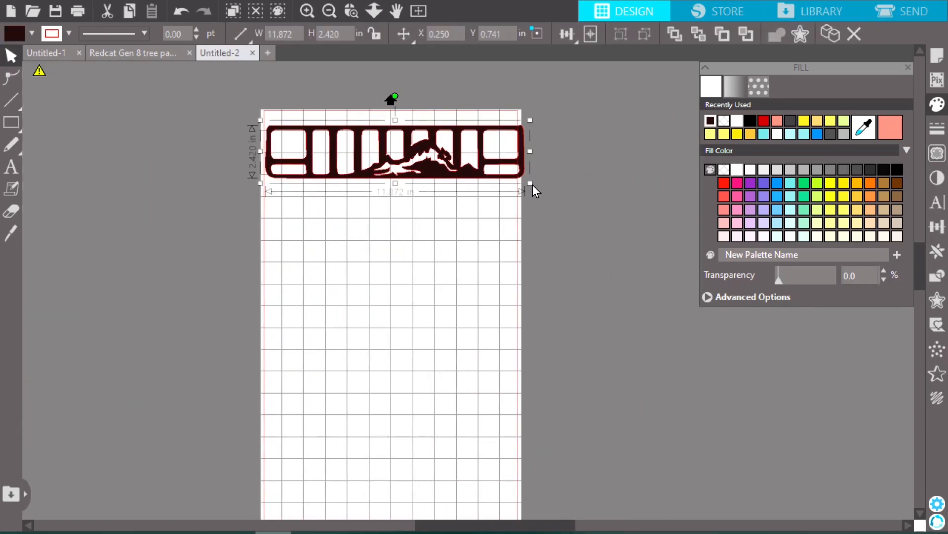
Scale the grille down to about 10.5 by 2.14 in and position it within the cut border at about X 0.61, Y 0.57 in
{"action": "left_click_drag", "start_coordinate": [532, 185], "coordinate": [512, 177]}
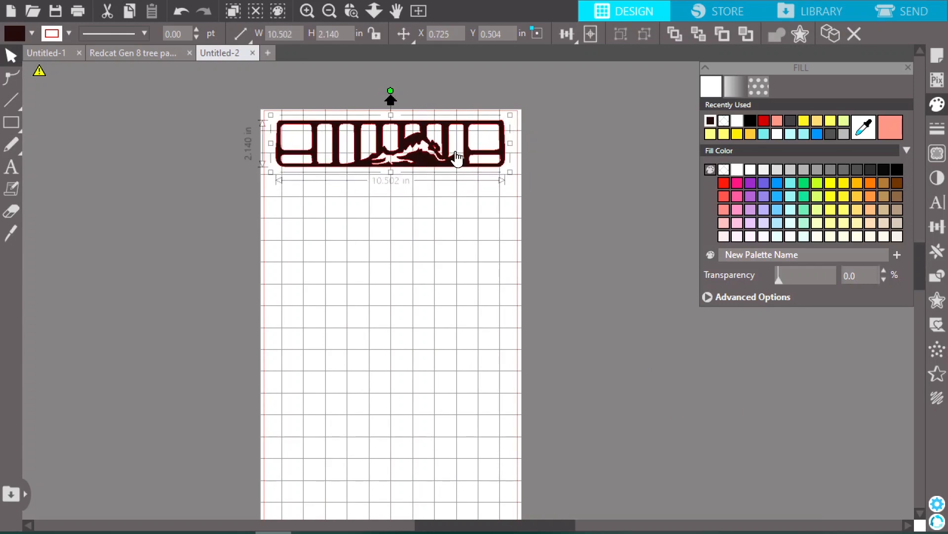
{"action": "scroll", "coordinate": [574, 218], "scroll_direction": "up", "scroll_amount": 3}
{"action": "scroll", "coordinate": [217, 195], "scroll_direction": "up", "scroll_amount": 1}
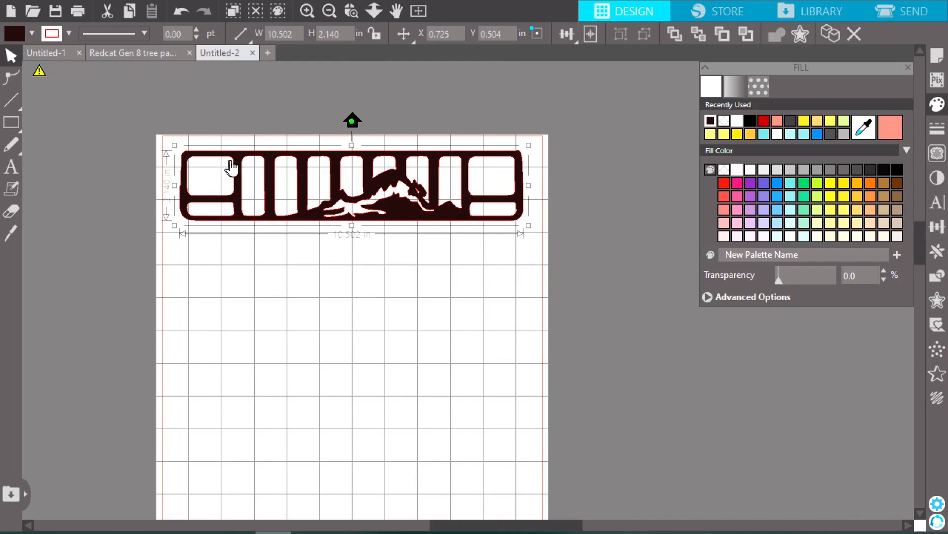
{"action": "left_click", "coordinate": [163, 144]}
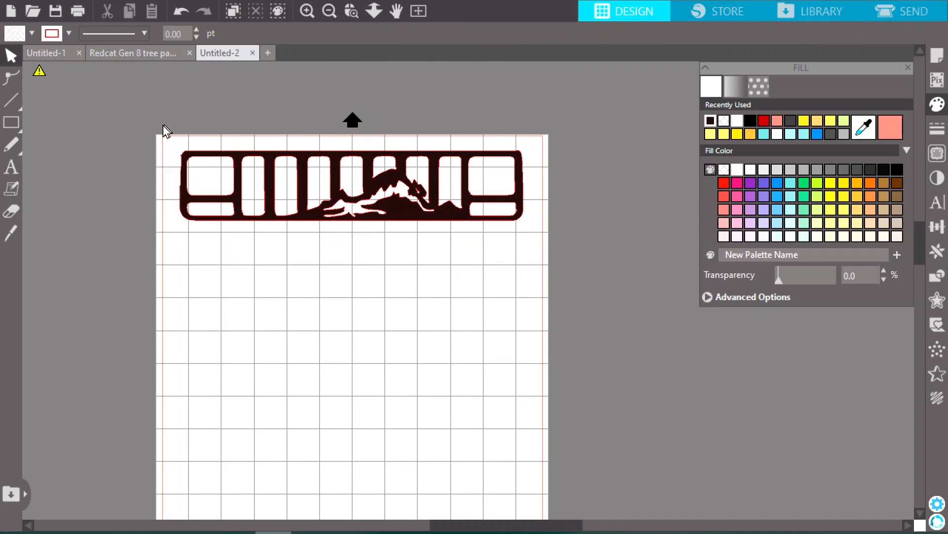
{"action": "mouse_move", "coordinate": [213, 158]}
{"action": "left_mouse_down"}
{"action": "mouse_move", "coordinate": [198, 165]}
{"action": "mouse_move", "coordinate": [214, 163]}
{"action": "left_mouse_up"}
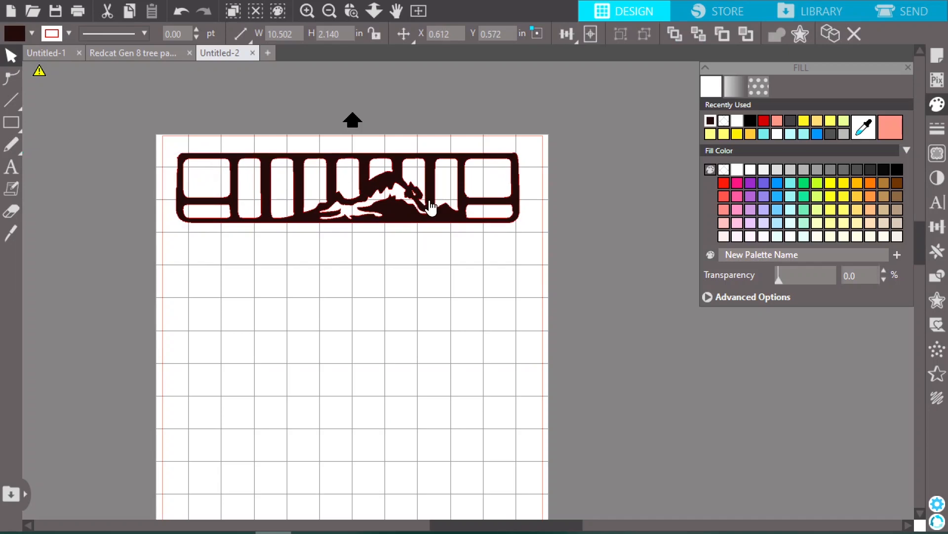
{"action": "left_click", "coordinate": [524, 227]}
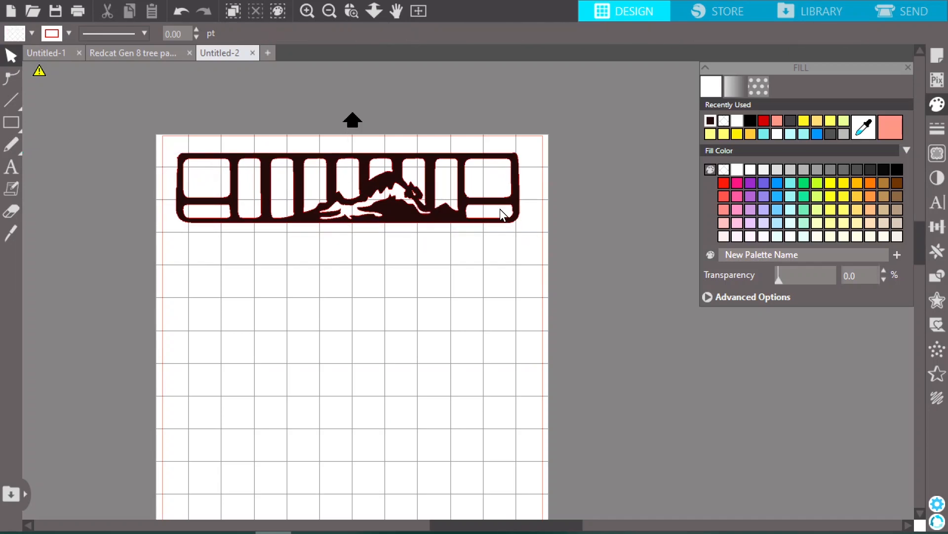
{"action": "left_click", "coordinate": [514, 203]}
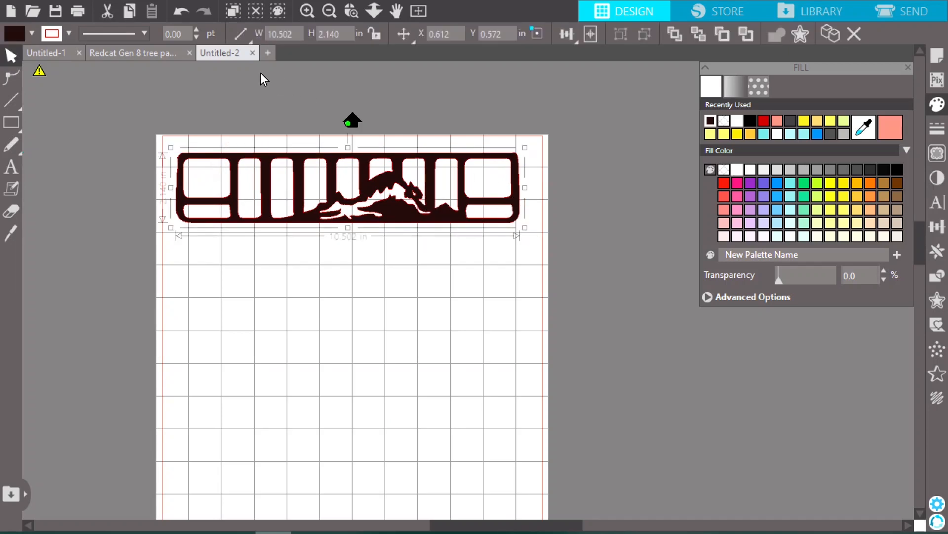
Switch to the Redcat Gen 8 tree document, close the fill settings and open its cut setup
{"action": "left_click", "coordinate": [152, 53]}
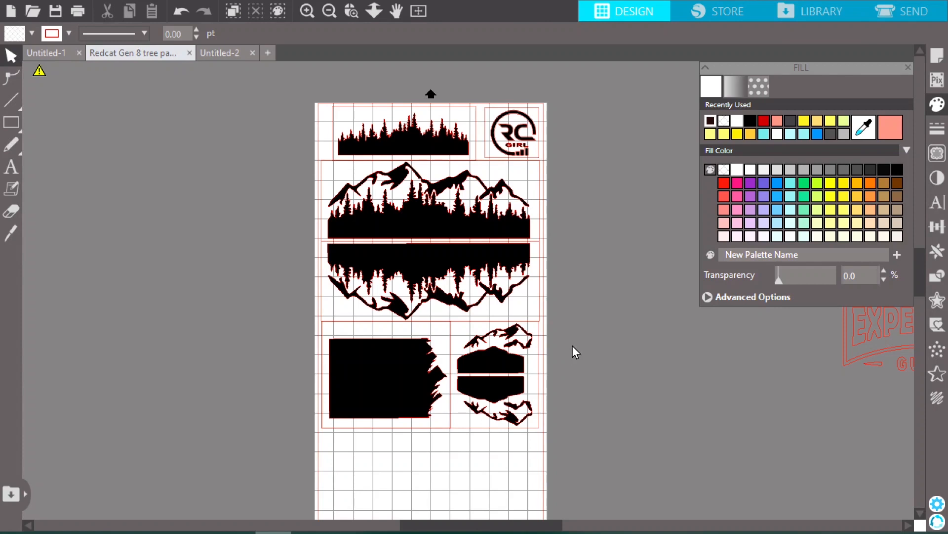
{"action": "left_click", "coordinate": [908, 67]}
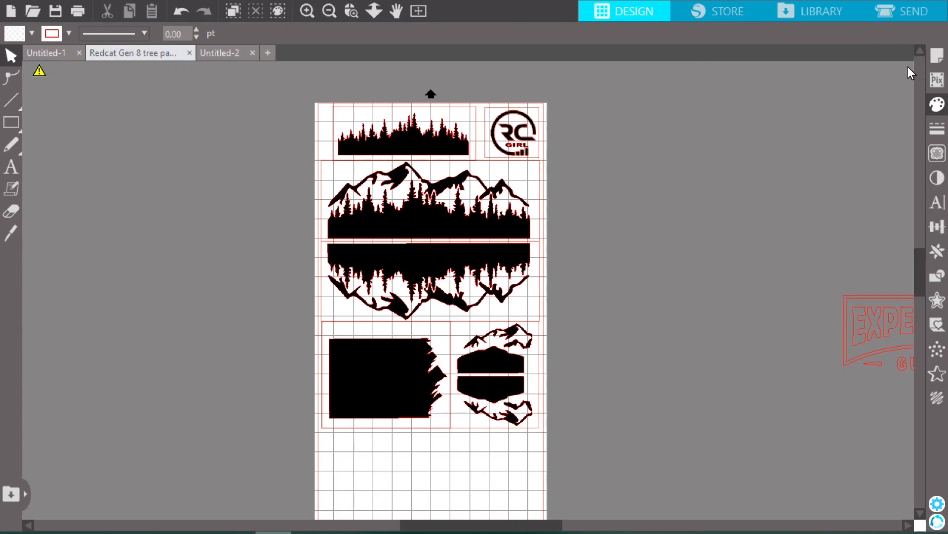
{"action": "left_click", "coordinate": [909, 10]}
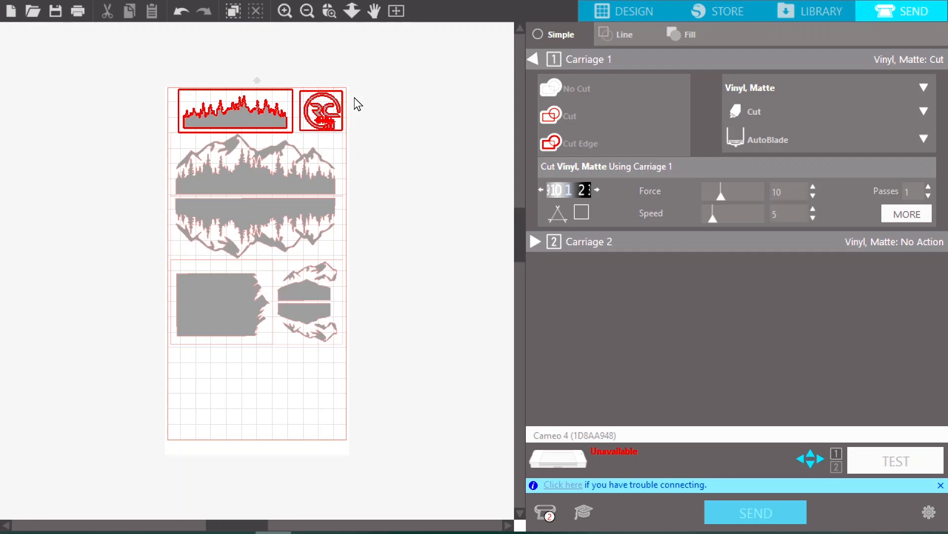
Set every design on the page to Cut, keeping Vinyl, Matte as the material
{"action": "left_click_drag", "start_coordinate": [408, 384], "coordinate": [132, 67]}
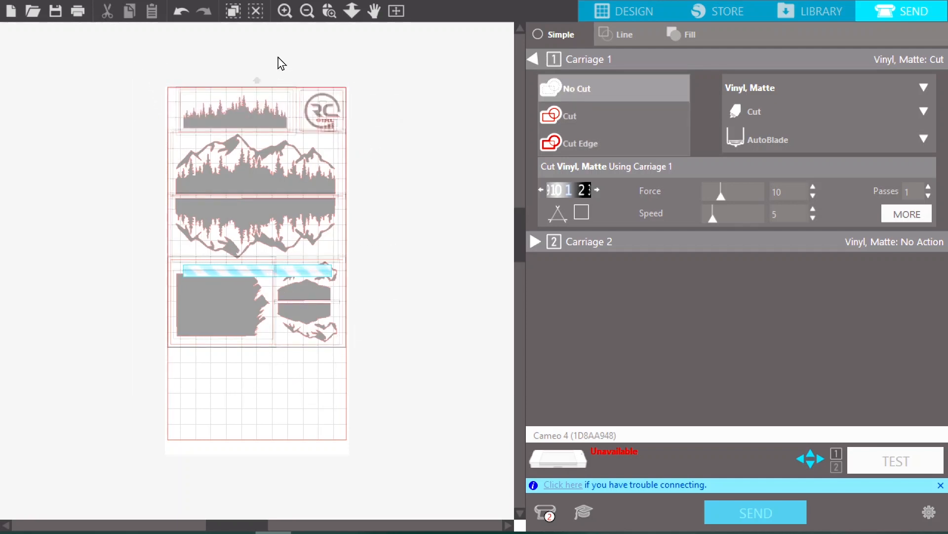
{"action": "left_click", "coordinate": [585, 114]}
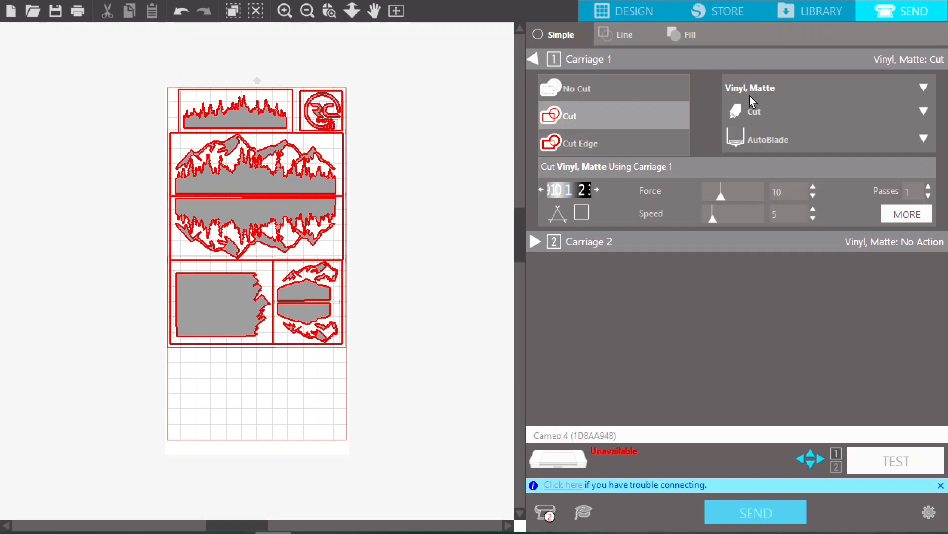
{"action": "left_click", "coordinate": [922, 89]}
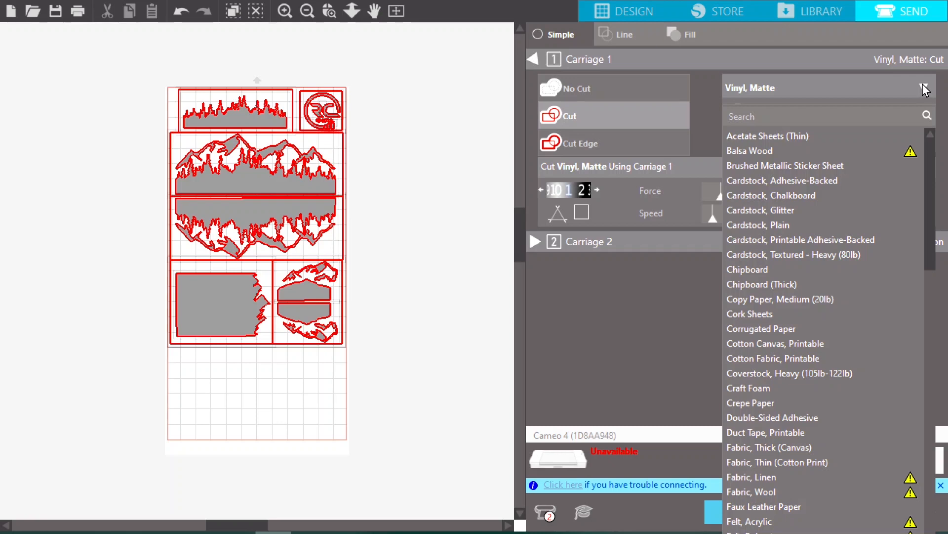
{"action": "left_click", "coordinate": [830, 88]}
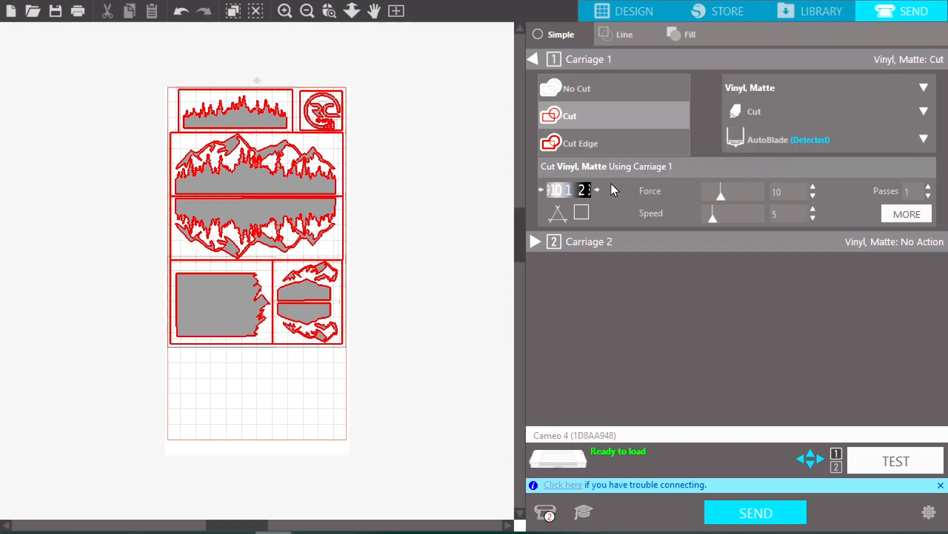
Set the Carriage 1 blade depth to 4, the force to 13 and the speed to 3
{"action": "left_click", "coordinate": [597, 190]}
{"action": "left_click", "coordinate": [597, 190]}
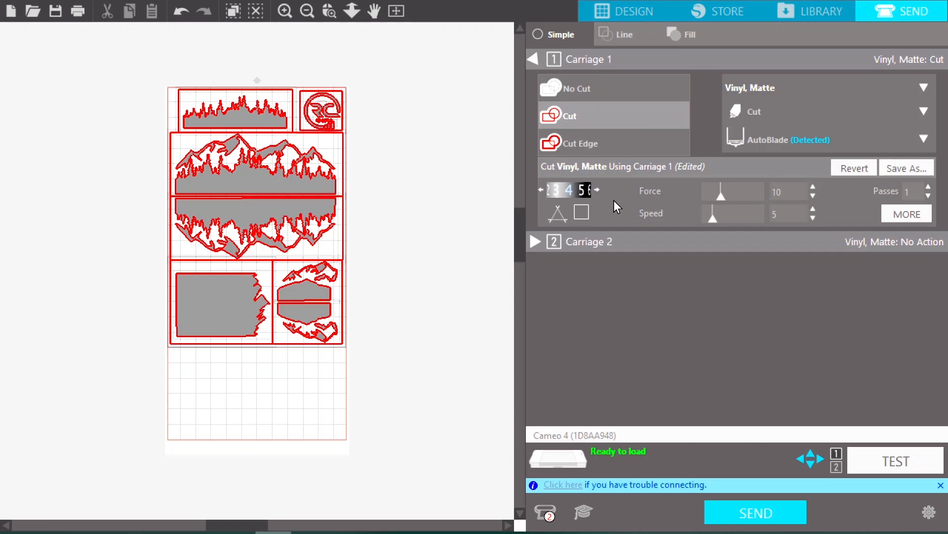
{"action": "left_click", "coordinate": [813, 186]}
{"action": "left_click", "coordinate": [813, 186]}
{"action": "left_click", "coordinate": [813, 187]}
{"action": "left_click", "coordinate": [813, 217]}
{"action": "left_click", "coordinate": [813, 216]}
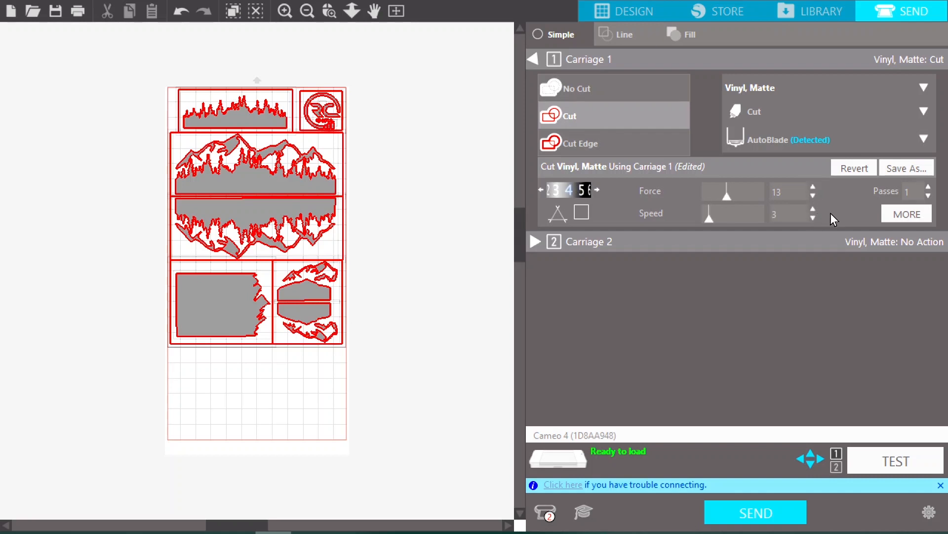